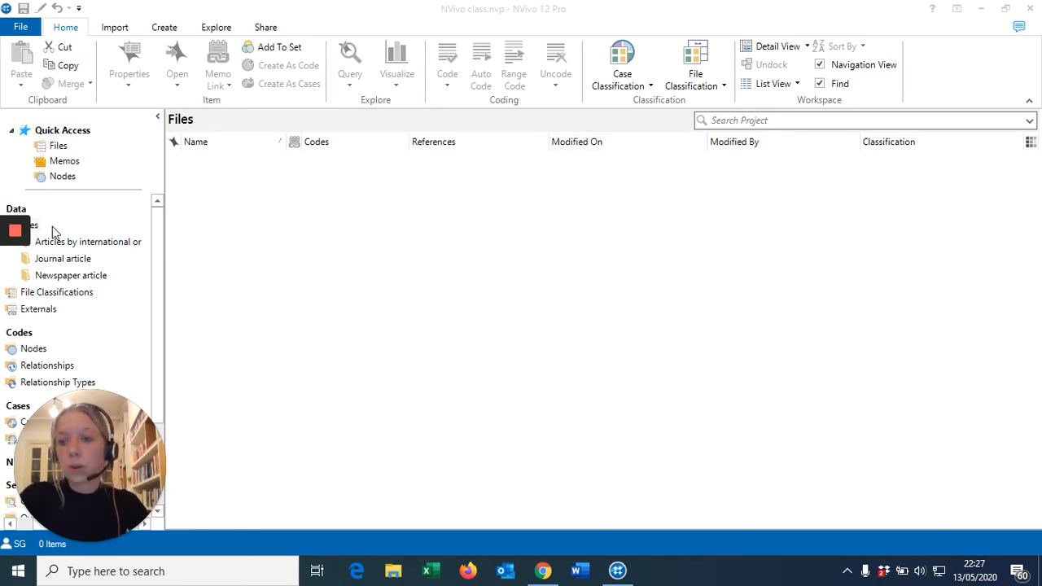
Step: Review the files stored in the international organizations, Journal article and Newspaper article folders
{"action": "left_click", "coordinate": [88, 249]}
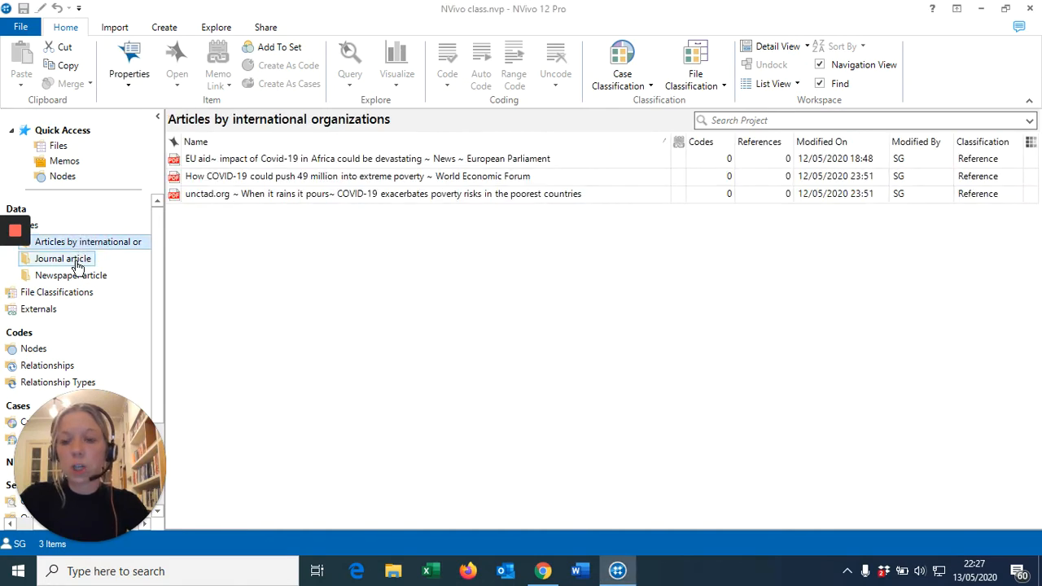
{"action": "left_click", "coordinate": [76, 263]}
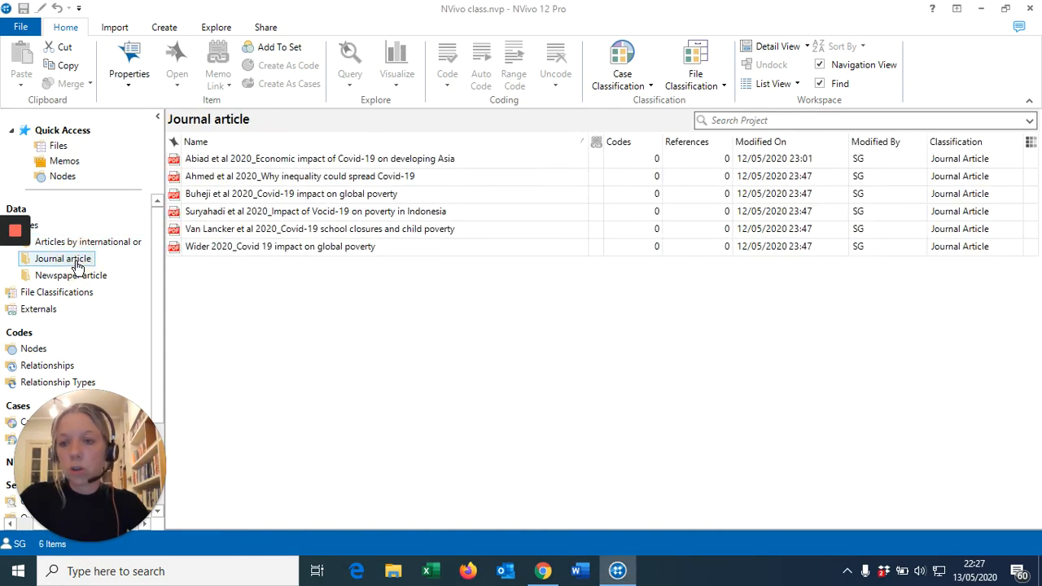
{"action": "left_click", "coordinate": [78, 278]}
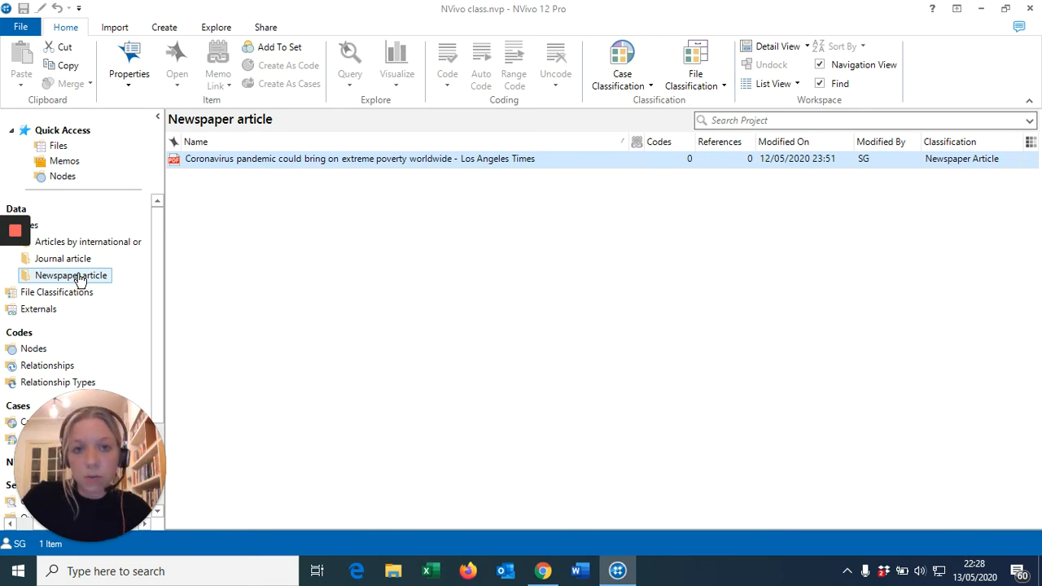
Step: Create a new top-level node named "Poverty rate" in the project's Nodes, leaving its description empty
{"action": "left_click", "coordinate": [36, 352]}
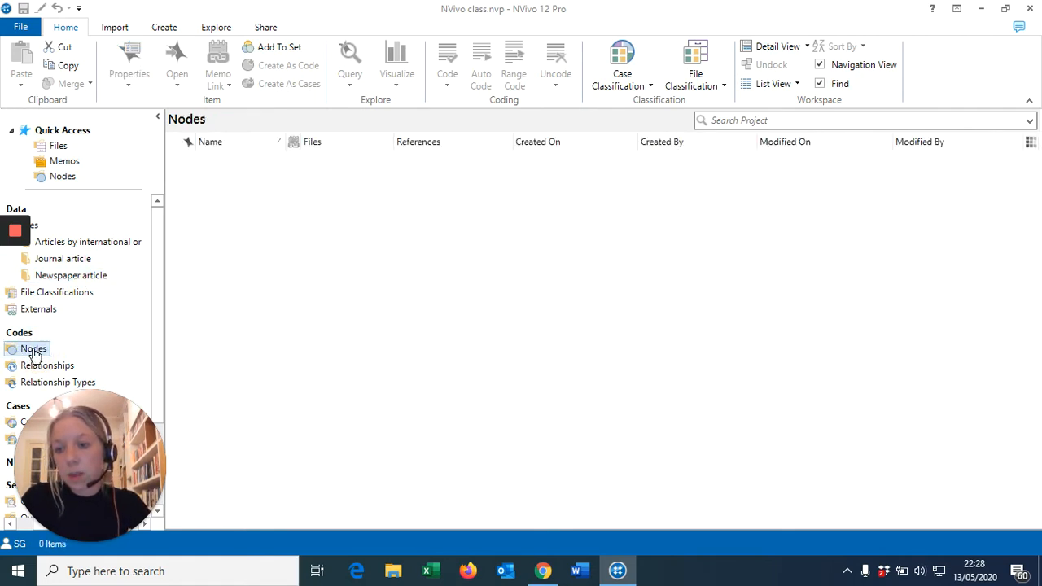
{"action": "mouse_move", "coordinate": [23, 335]}
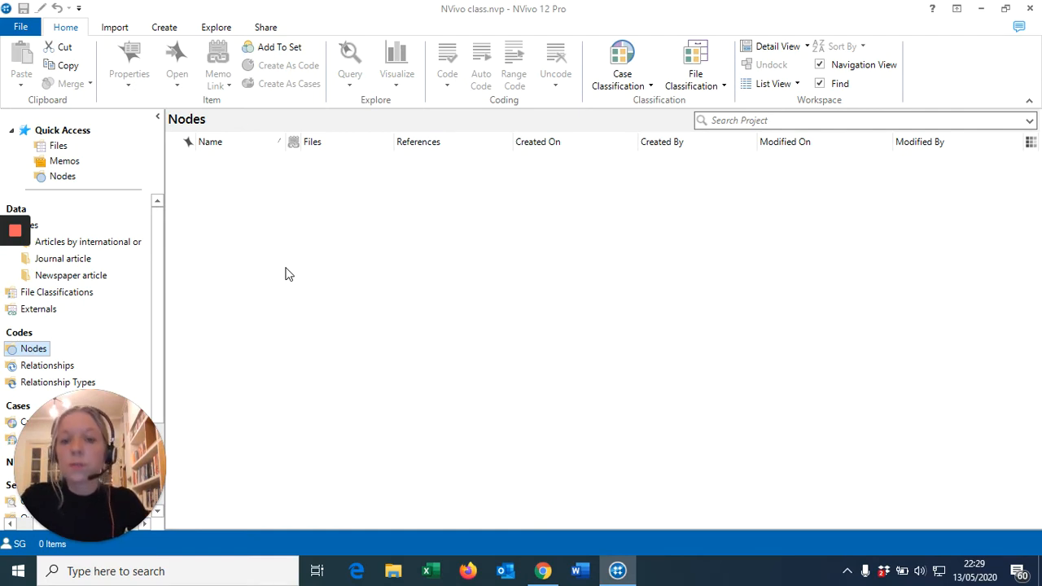
{"action": "right_click", "coordinate": [206, 182]}
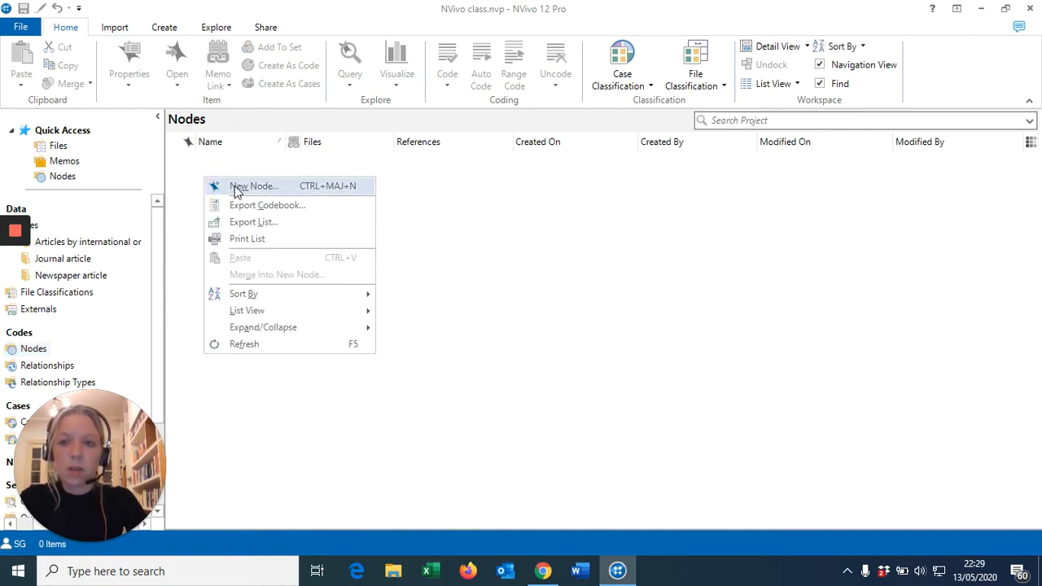
{"action": "left_click", "coordinate": [236, 187]}
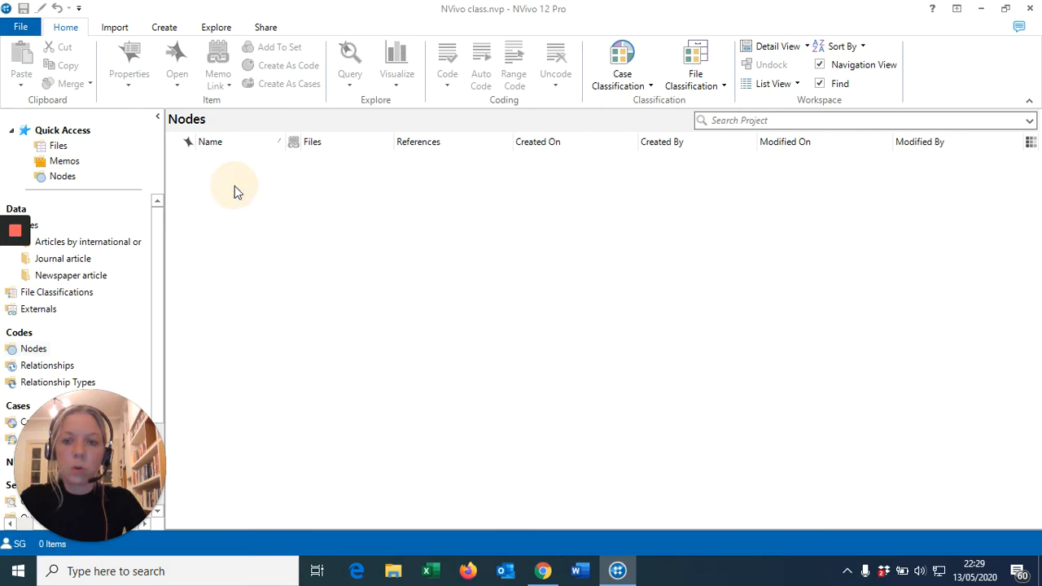
{"action": "type", "text": "Pverty"}
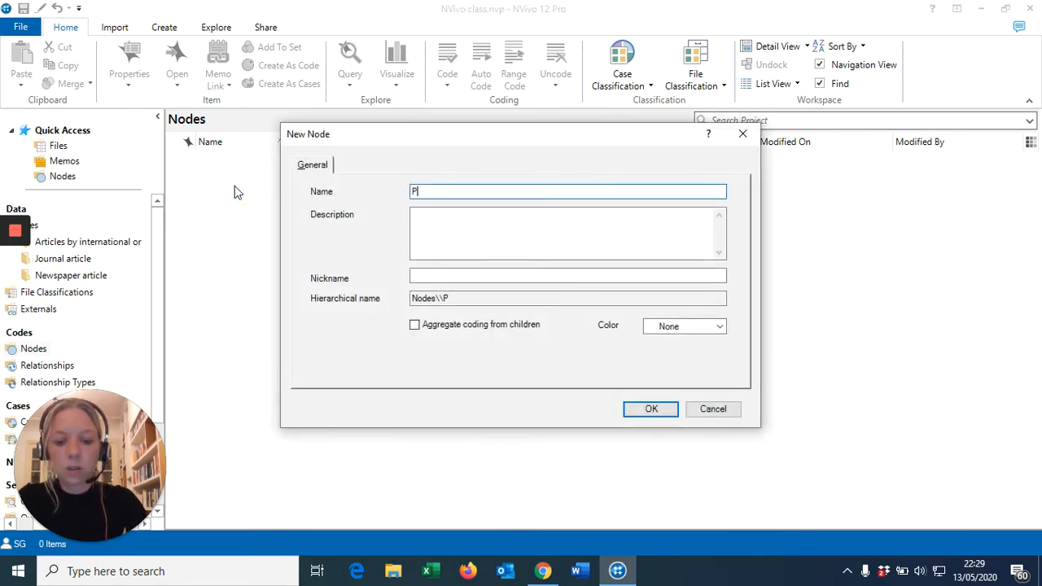
{"action": "key", "text": "BackSpace"}
{"action": "key", "text": "BackSpace"}
{"action": "key", "text": "BackSpace"}
{"action": "key", "text": "BackSpace"}
{"action": "key", "text": "BackSpace"}
{"action": "key", "text": "BackSpace"}
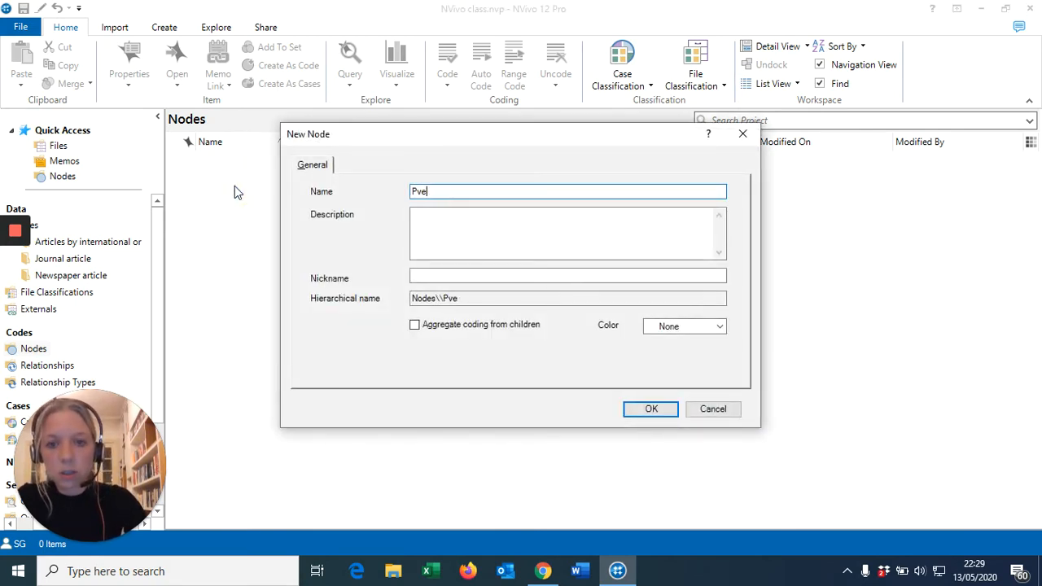
{"action": "type", "text": "overty "}
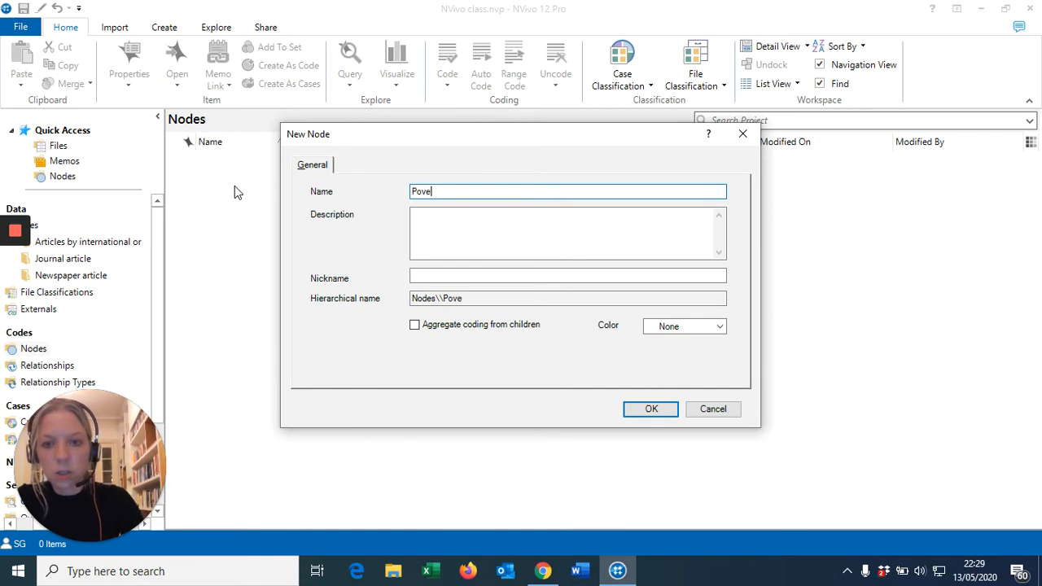
{"action": "type", "text": "rate"}
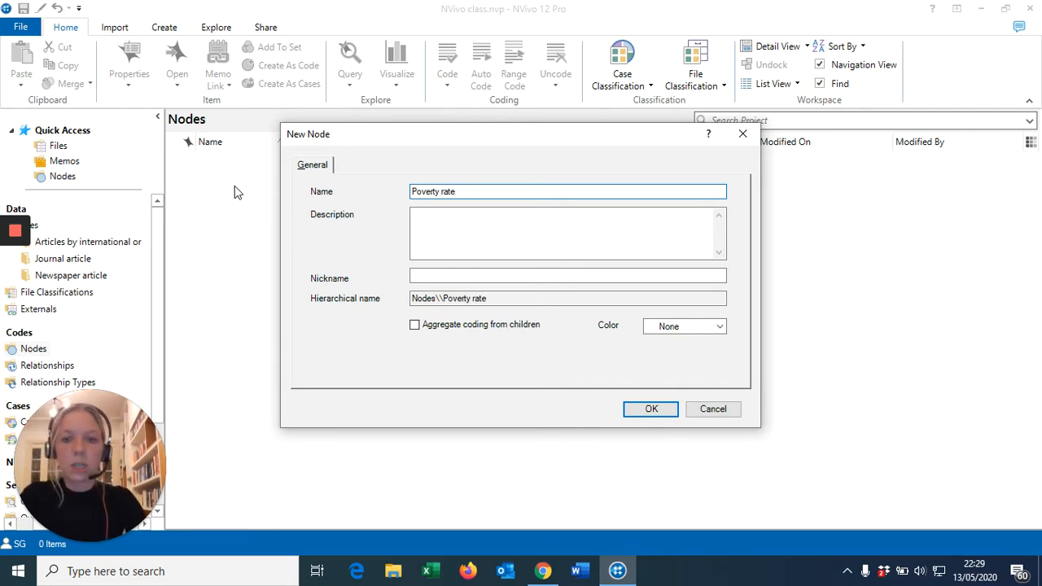
{"action": "left_click", "coordinate": [437, 228]}
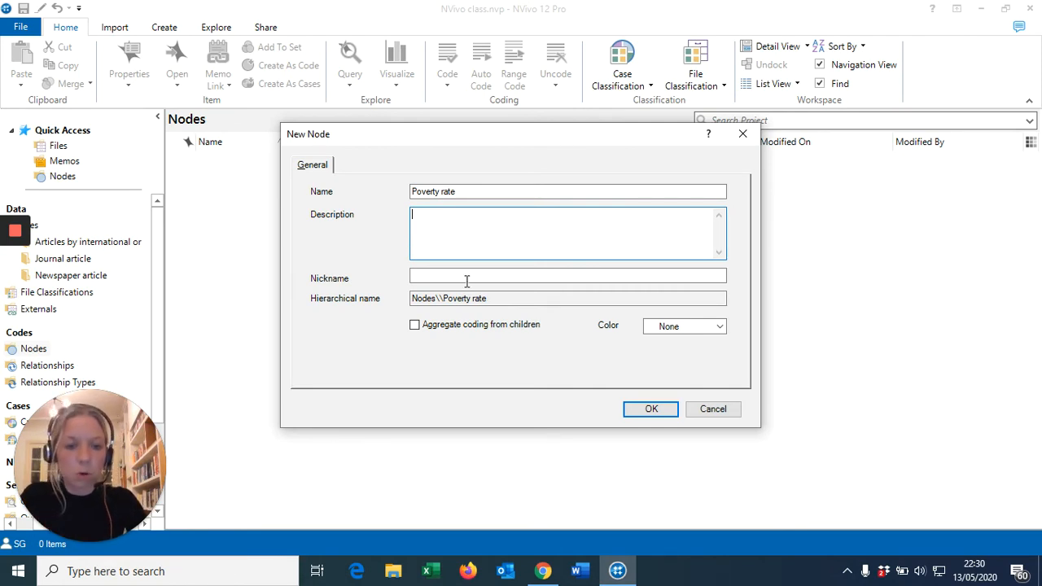
{"action": "left_click", "coordinate": [647, 415]}
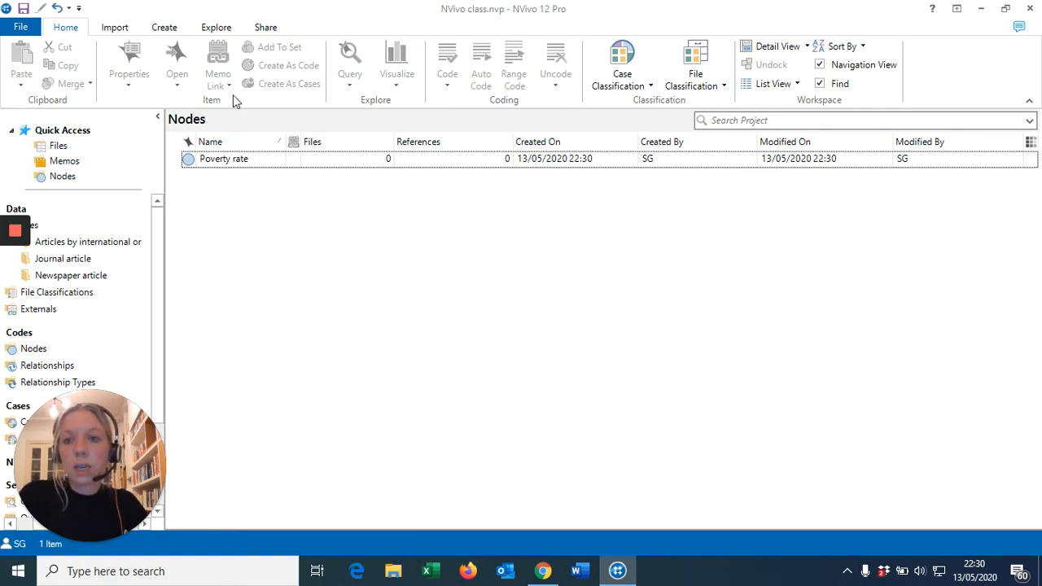
Step: Create another top-level node named "Covid impact"
{"action": "left_click", "coordinate": [163, 28]}
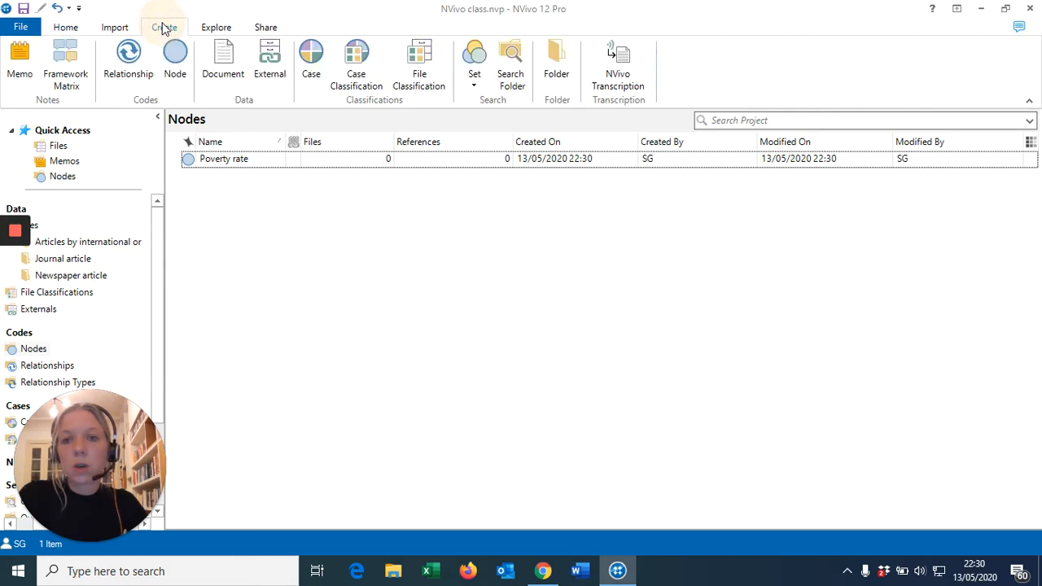
{"action": "left_click", "coordinate": [175, 71]}
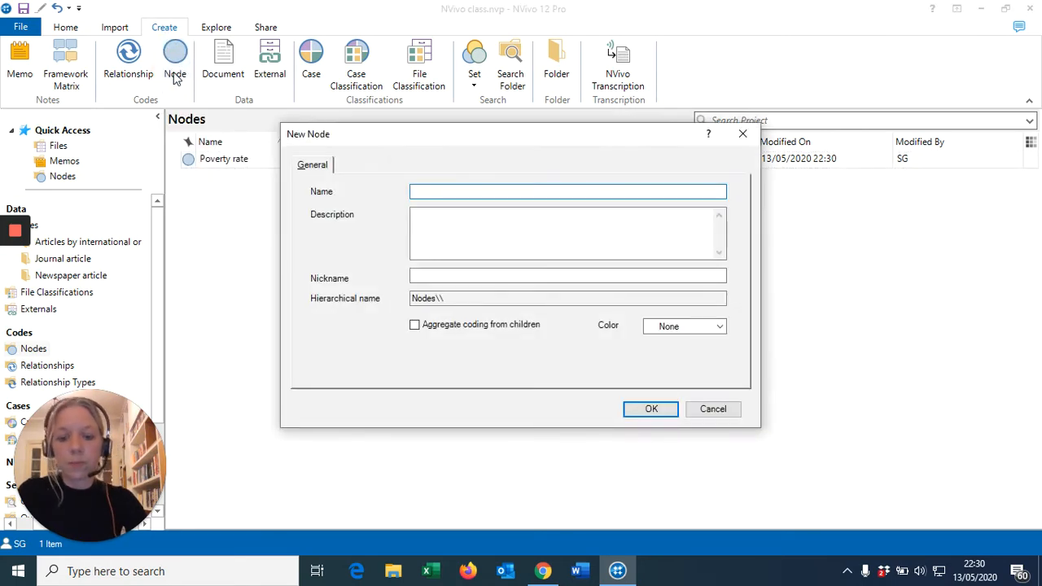
{"action": "type", "text": "Covid"}
{"action": "key", "text": "BackSpace"}
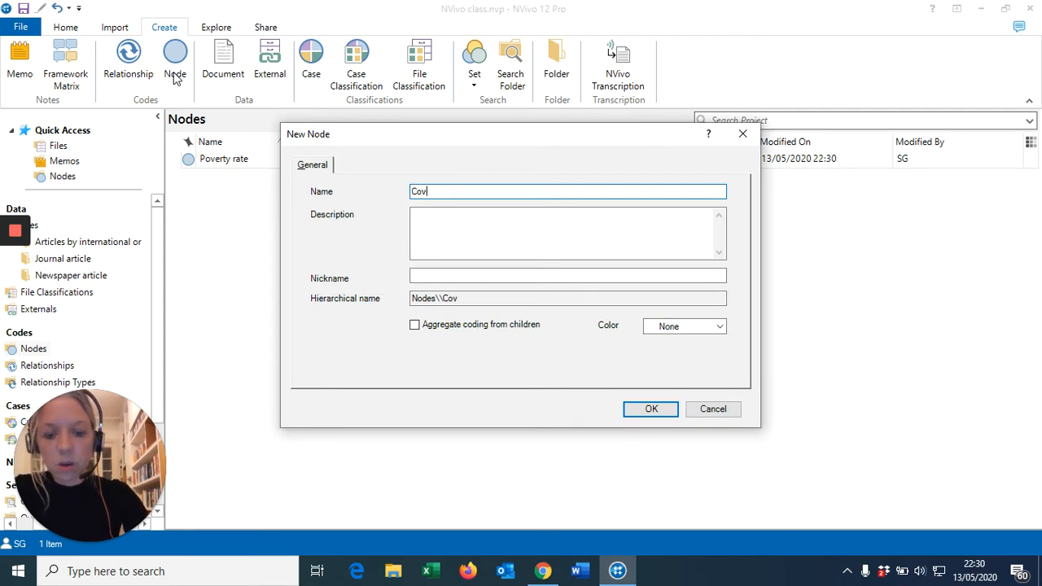
{"action": "type", "text": "d impact"}
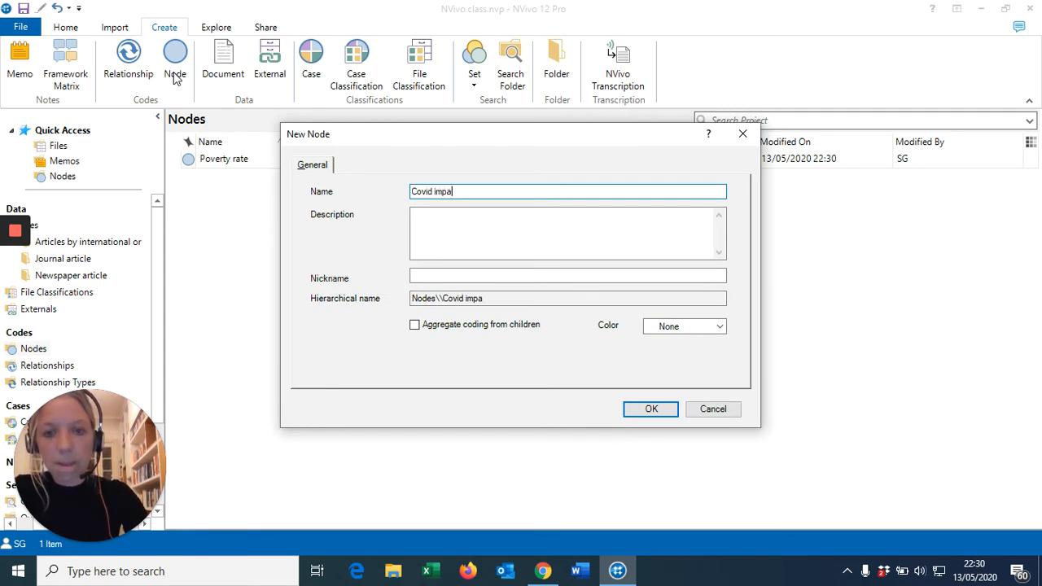
{"action": "left_click", "coordinate": [642, 409]}
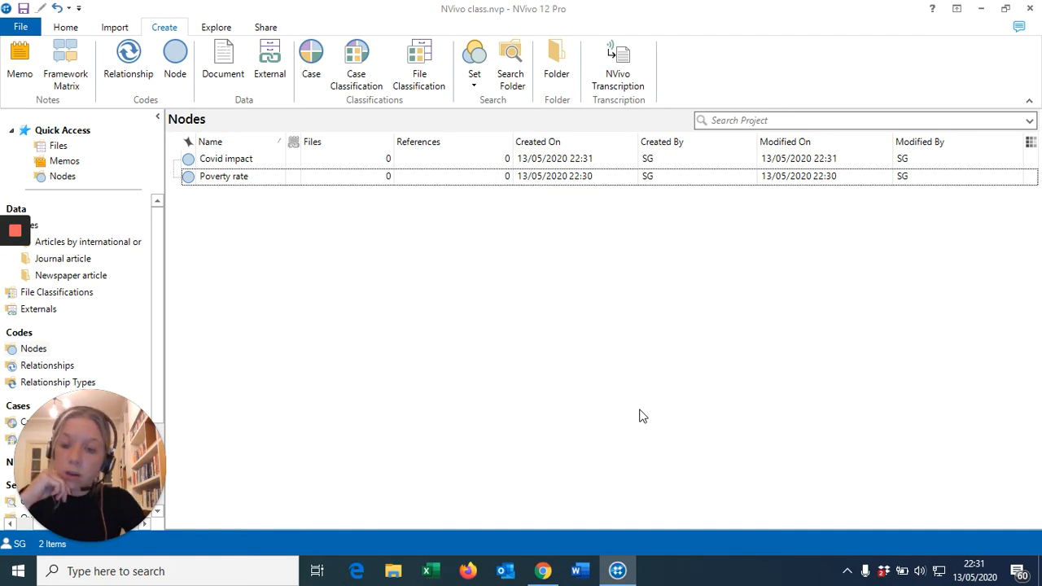
Step: Add a third top-level node named "Government response"
{"action": "right_click", "coordinate": [306, 235]}
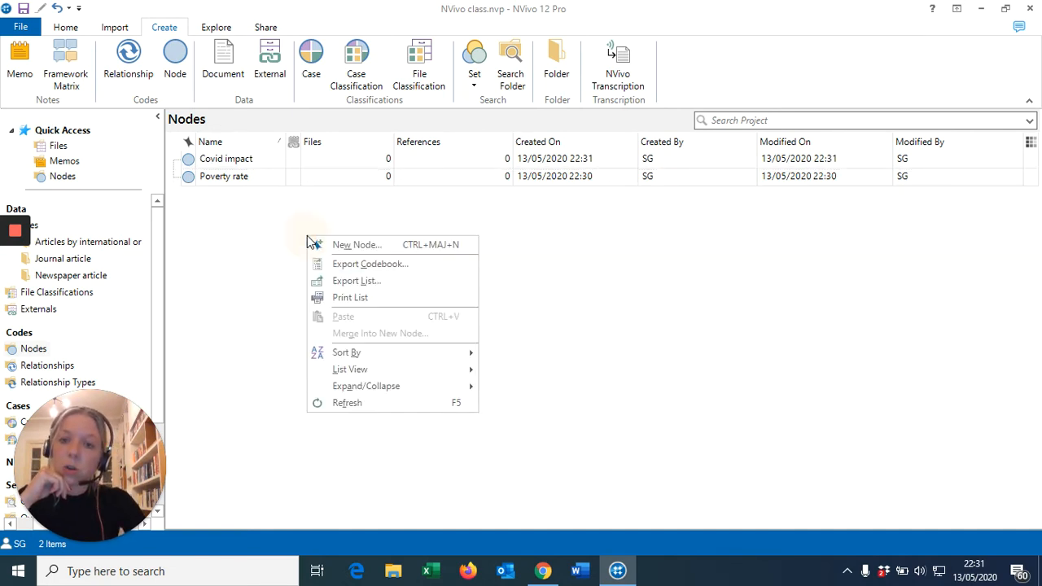
{"action": "left_click", "coordinate": [349, 246]}
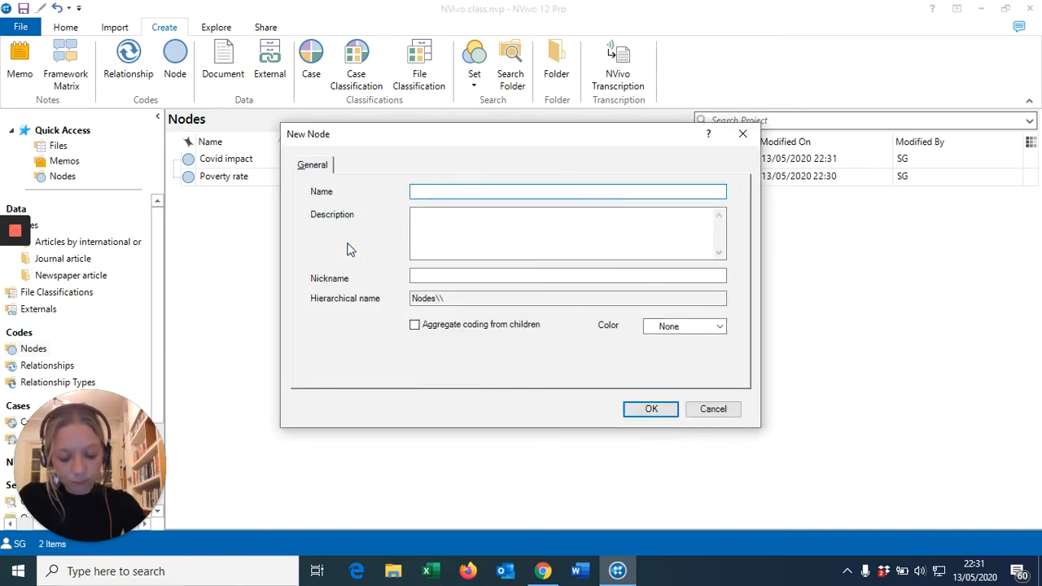
{"action": "type", "text": "Gove"}
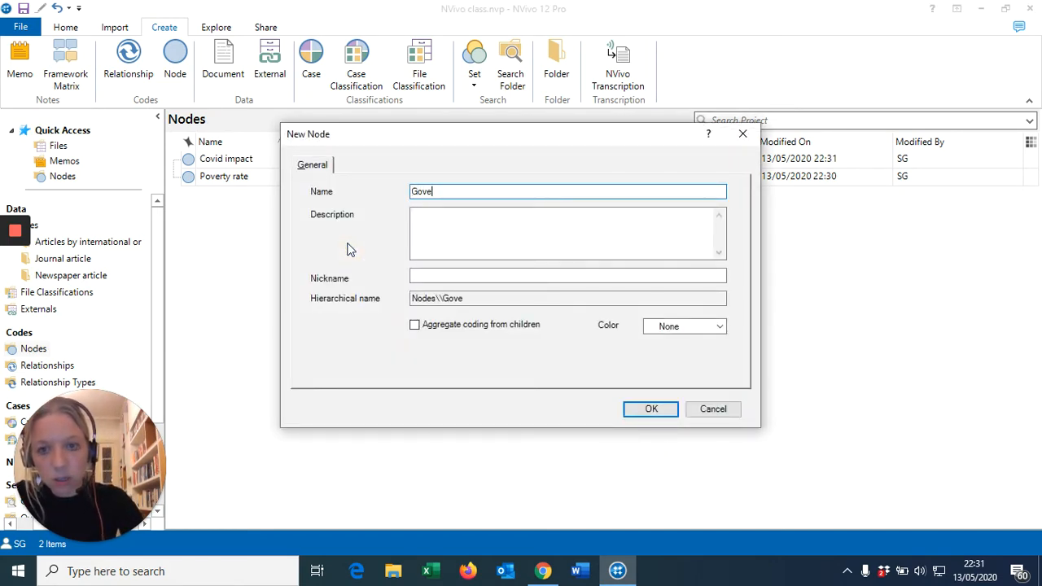
{"action": "type", "text": "rnment re"}
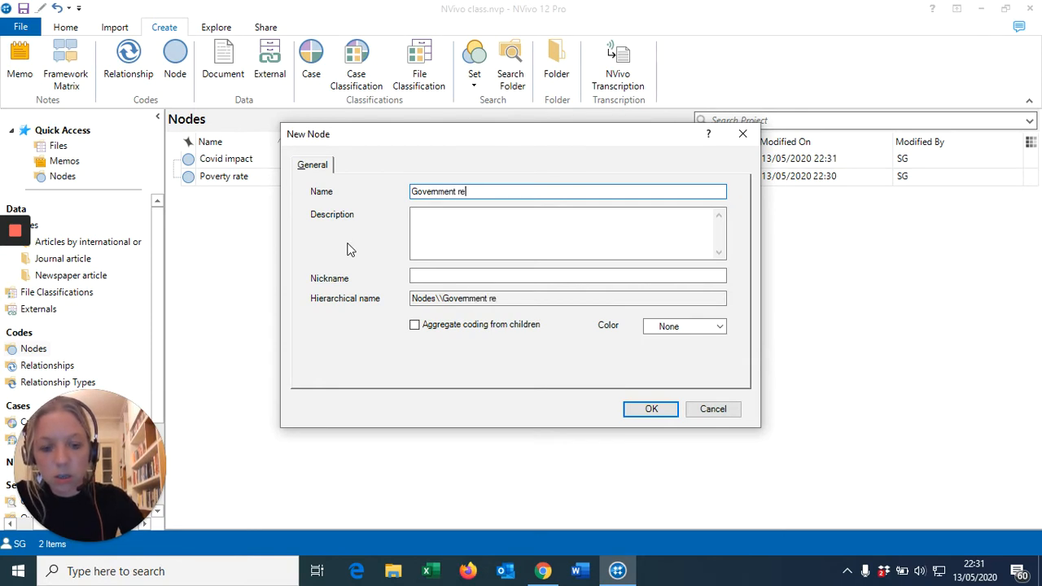
{"action": "type", "text": "sponse"}
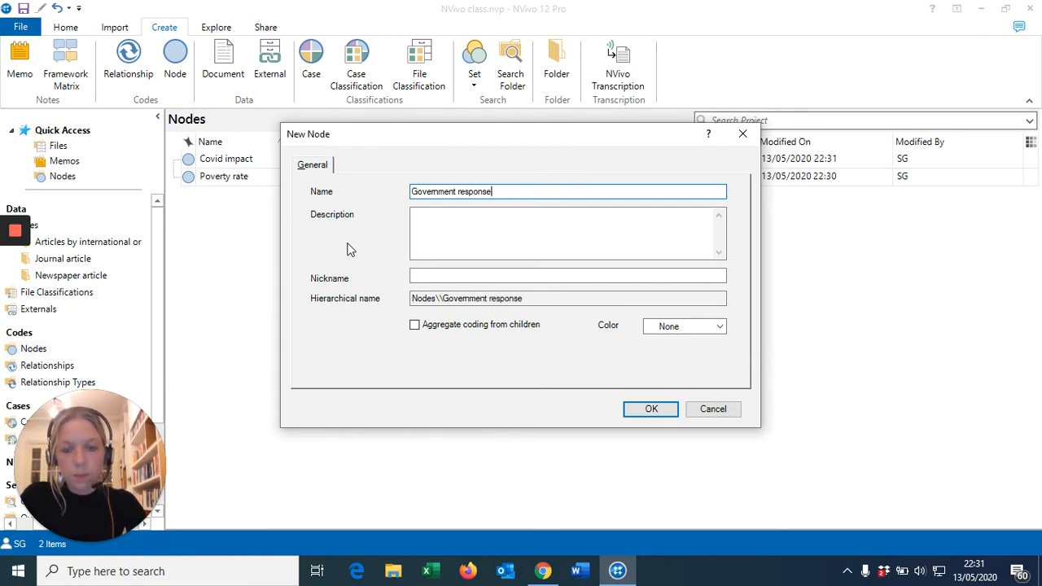
{"action": "left_click", "coordinate": [636, 409]}
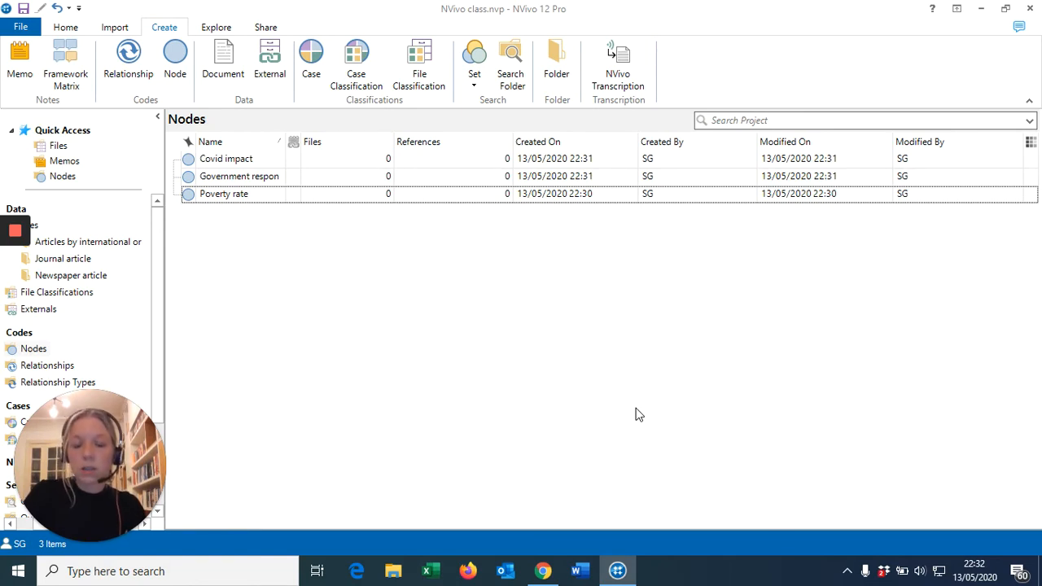
Step: Code the whole journal article about the impact on poverty in Indonesia to the Indonesia case
{"action": "left_click", "coordinate": [72, 261]}
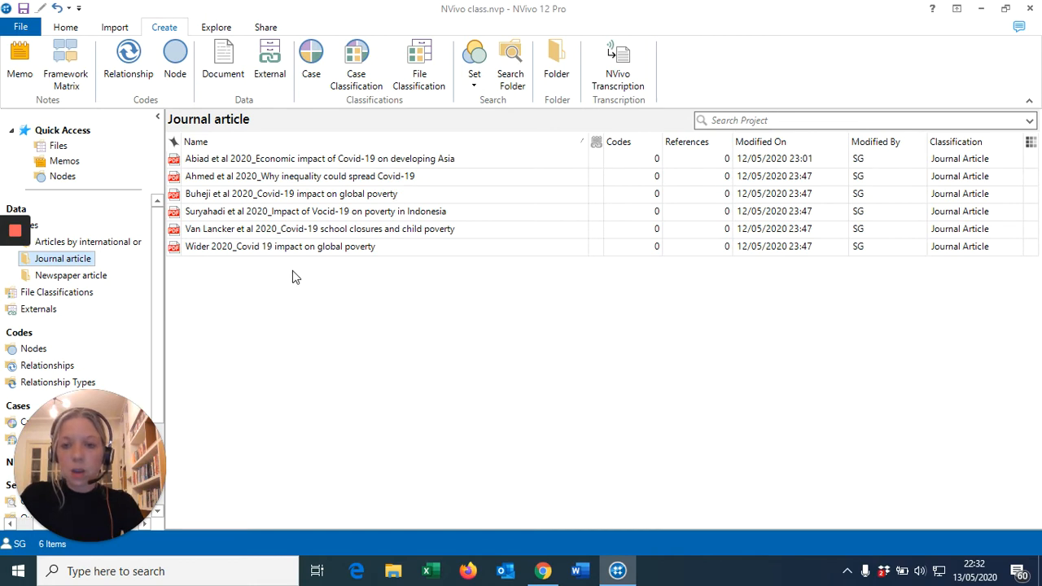
{"action": "left_click", "coordinate": [344, 217]}
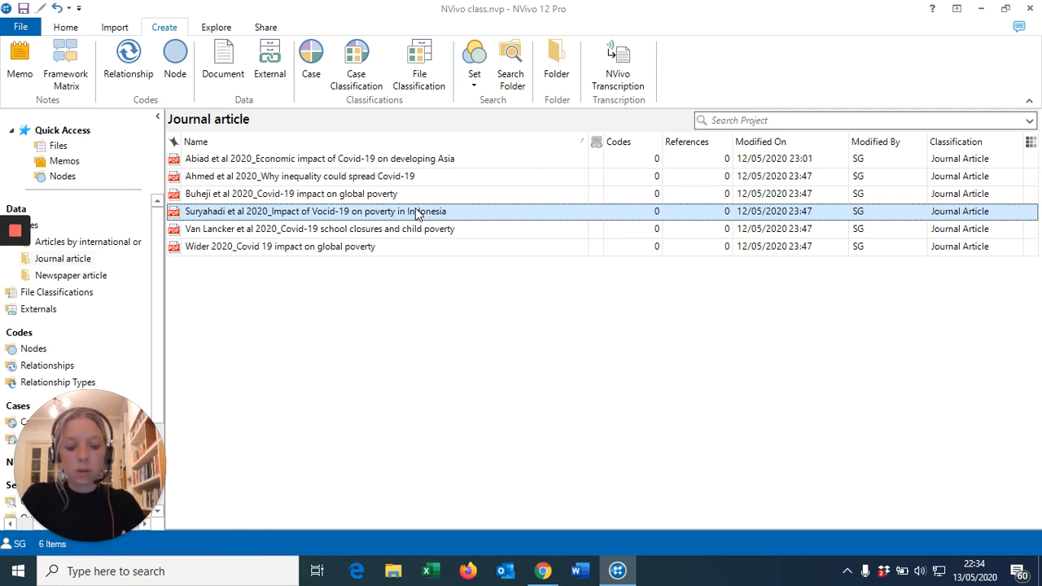
{"action": "right_click", "coordinate": [417, 214]}
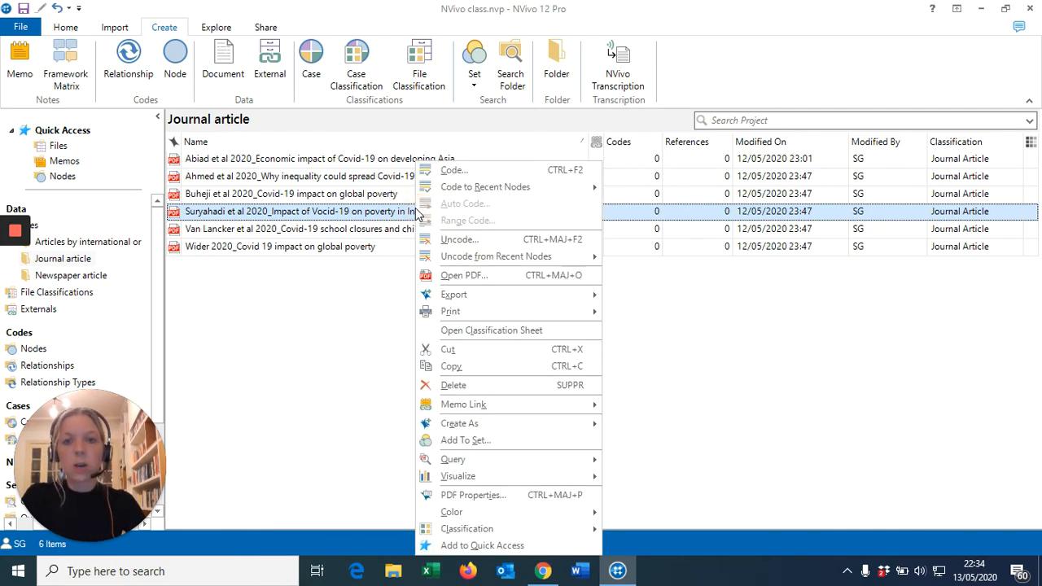
{"action": "left_click", "coordinate": [468, 172]}
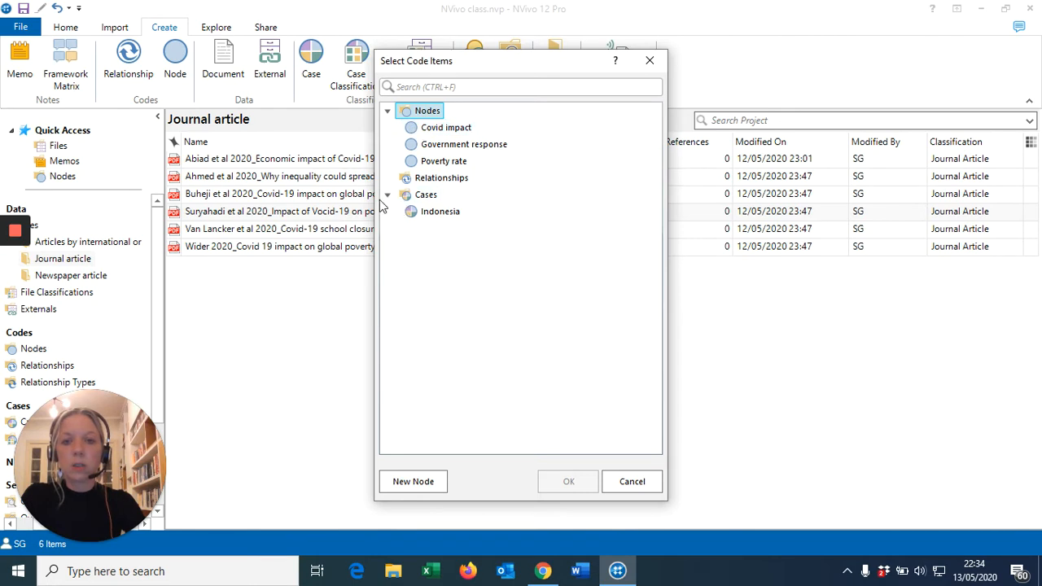
{"action": "left_click", "coordinate": [433, 217]}
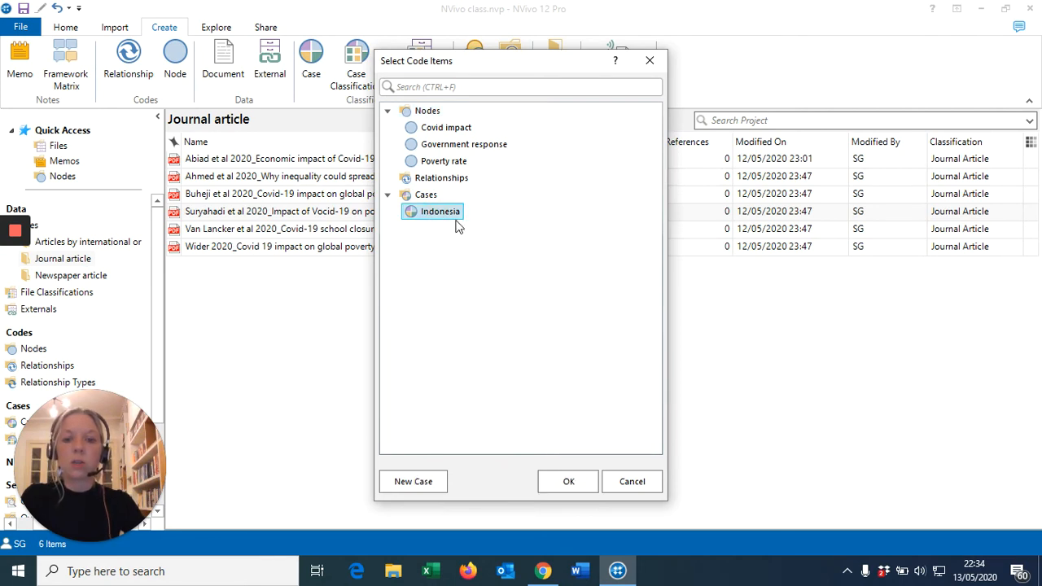
{"action": "left_click", "coordinate": [568, 482]}
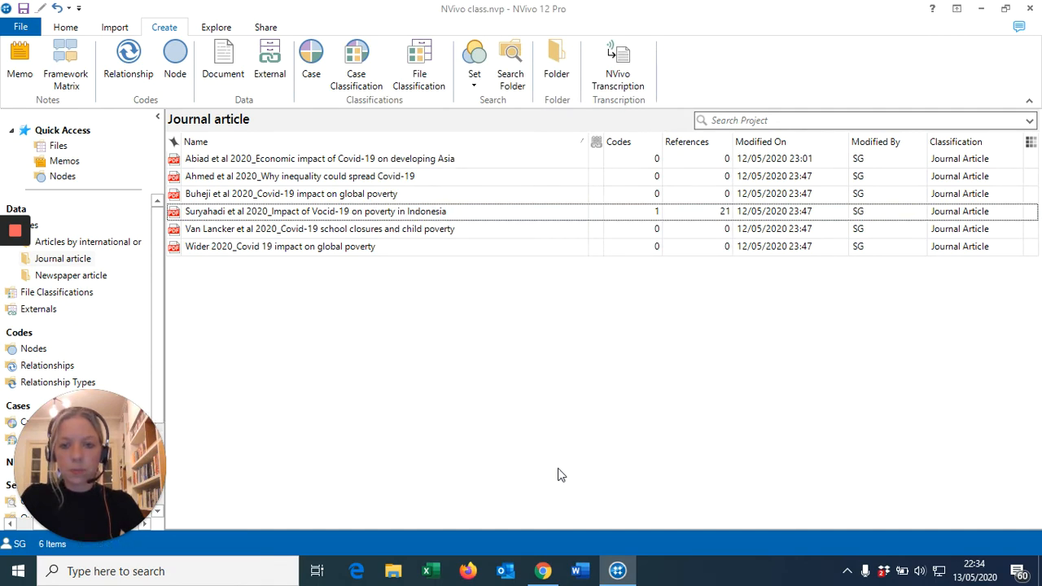
Step: Open the Indonesia poverty article and code its abstract sentence starting "Compared to the baseline projection" to a new node named "Economic growth"
{"action": "double_click", "coordinate": [447, 210]}
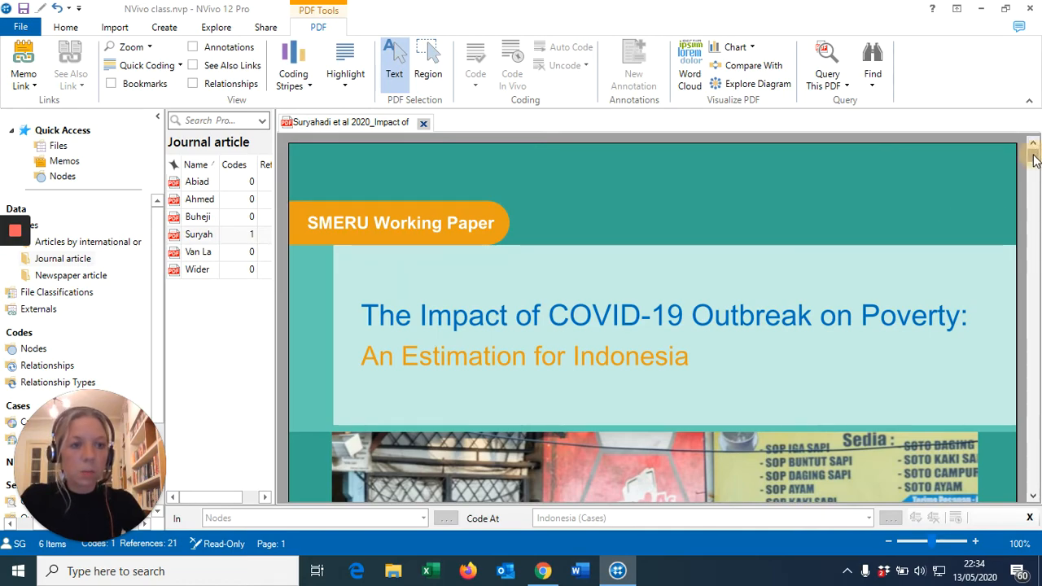
{"action": "left_click_drag", "start_coordinate": [1034, 155], "coordinate": [1036, 211]}
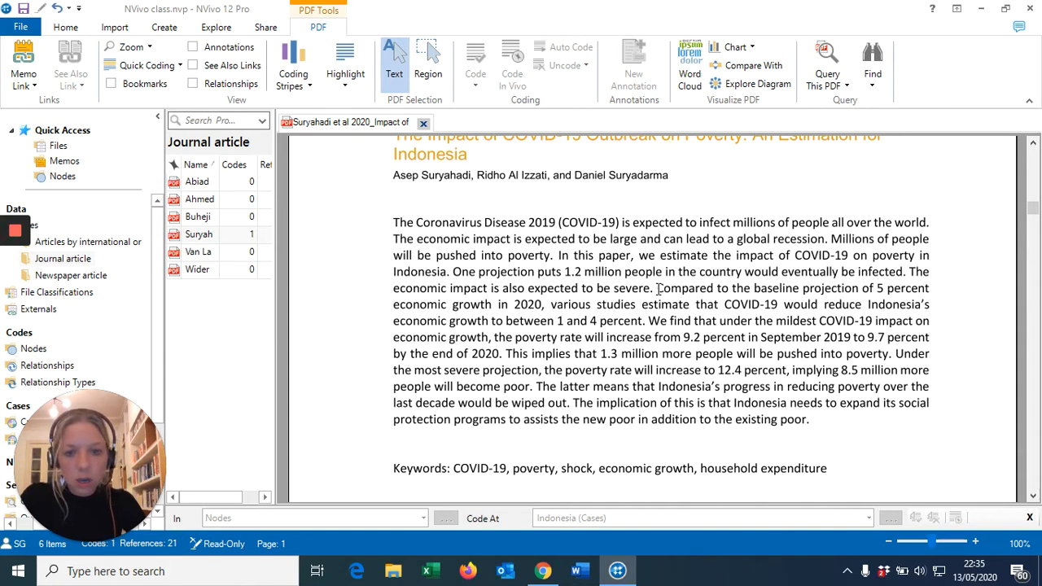
{"action": "mouse_move", "coordinate": [658, 289]}
{"action": "left_mouse_down"}
{"action": "mouse_move", "coordinate": [670, 304]}
{"action": "mouse_move", "coordinate": [648, 320]}
{"action": "mouse_move", "coordinate": [686, 324]}
{"action": "mouse_move", "coordinate": [649, 321]}
{"action": "left_mouse_up"}
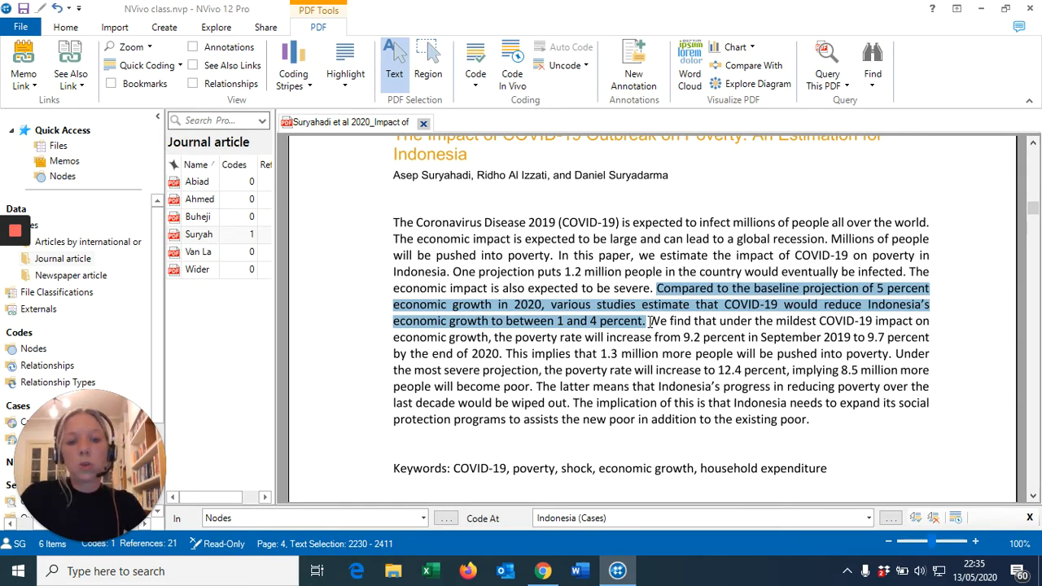
{"action": "double_click", "coordinate": [612, 306]}
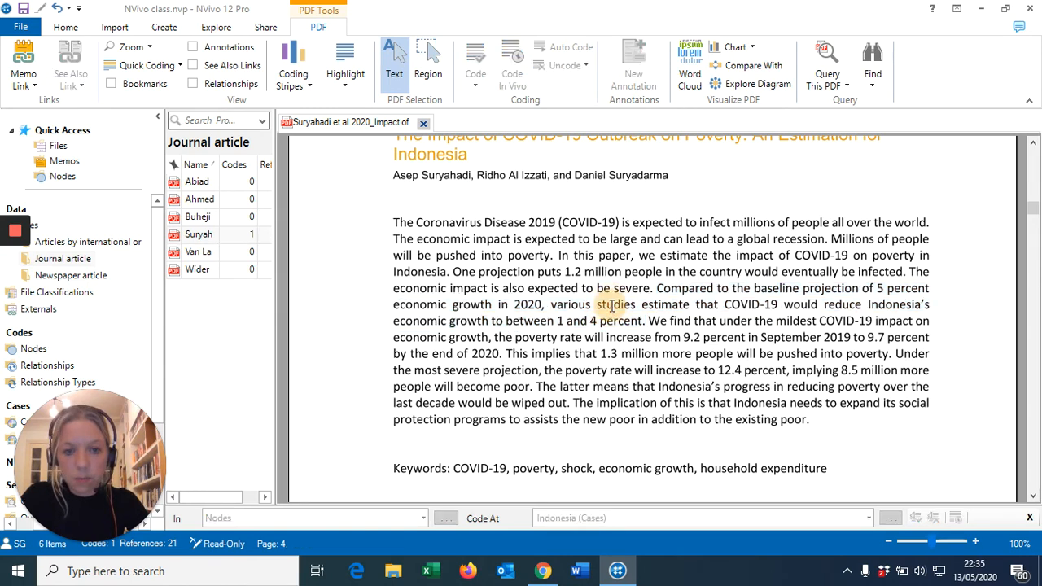
{"action": "left_click_drag", "start_coordinate": [657, 288], "coordinate": [646, 320]}
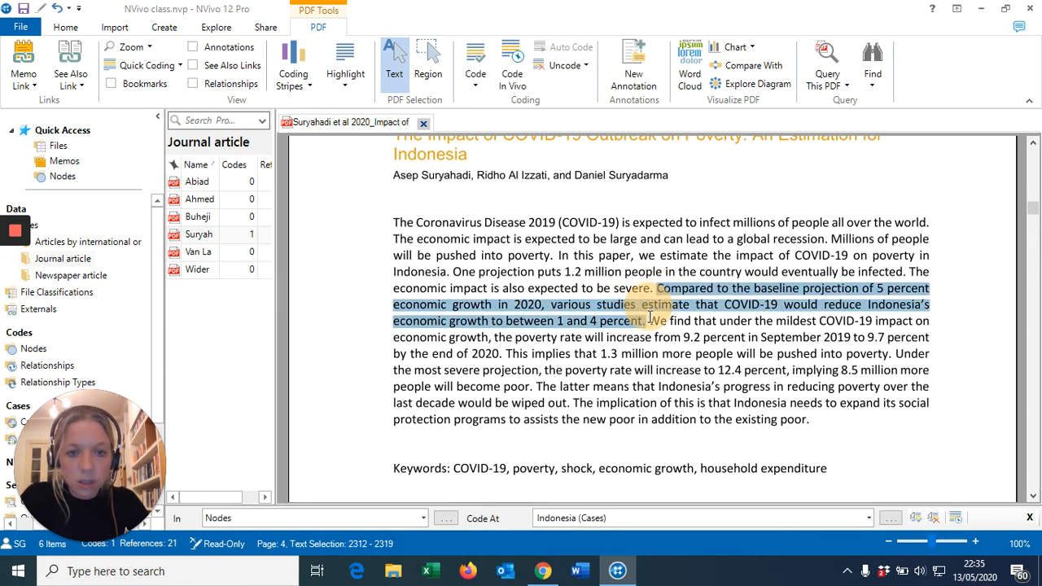
{"action": "right_click", "coordinate": [622, 303]}
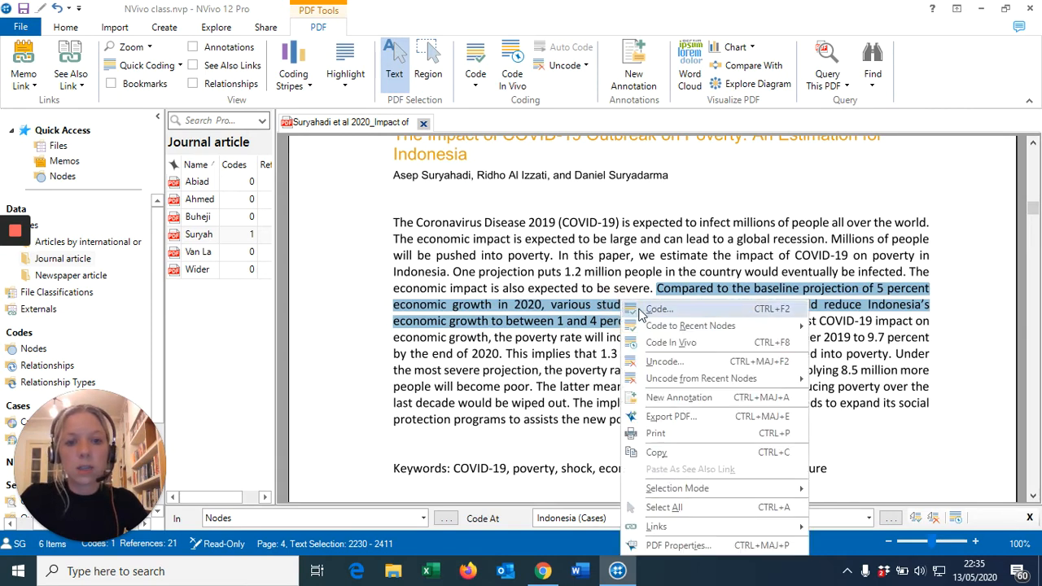
{"action": "left_click", "coordinate": [657, 310]}
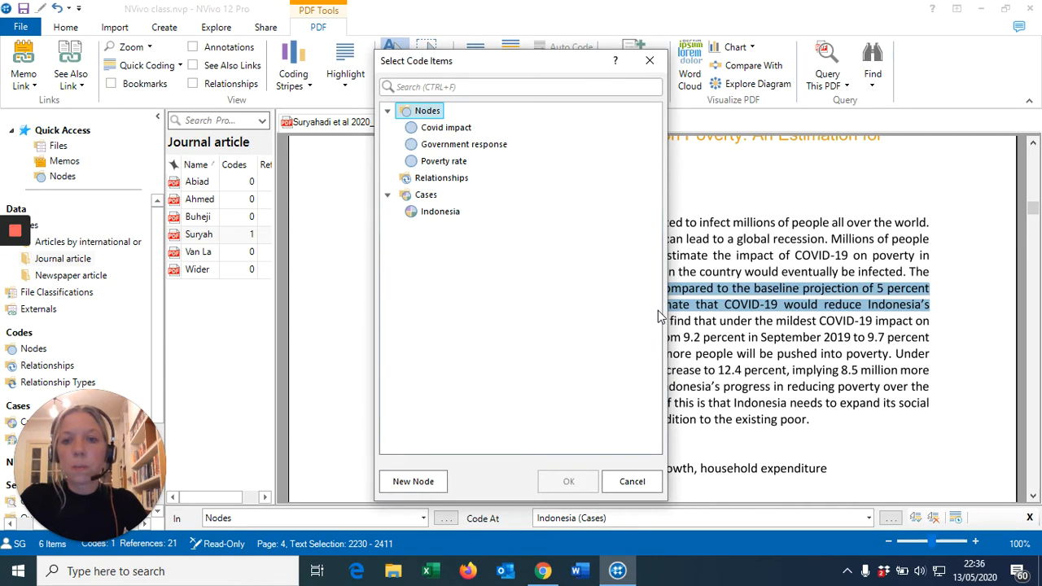
{"action": "left_click", "coordinate": [413, 483]}
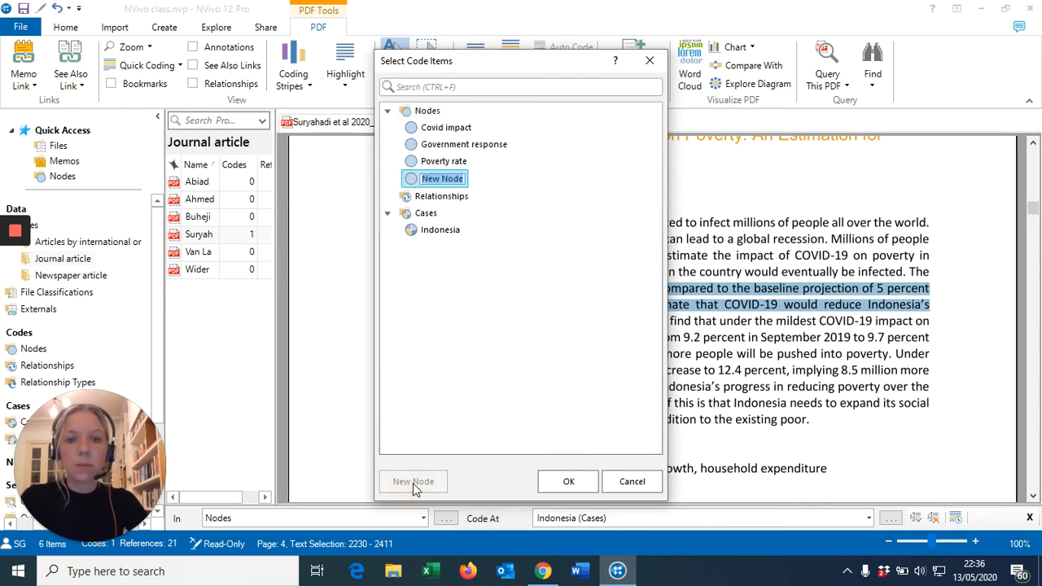
{"action": "type", "text": "Econ"}
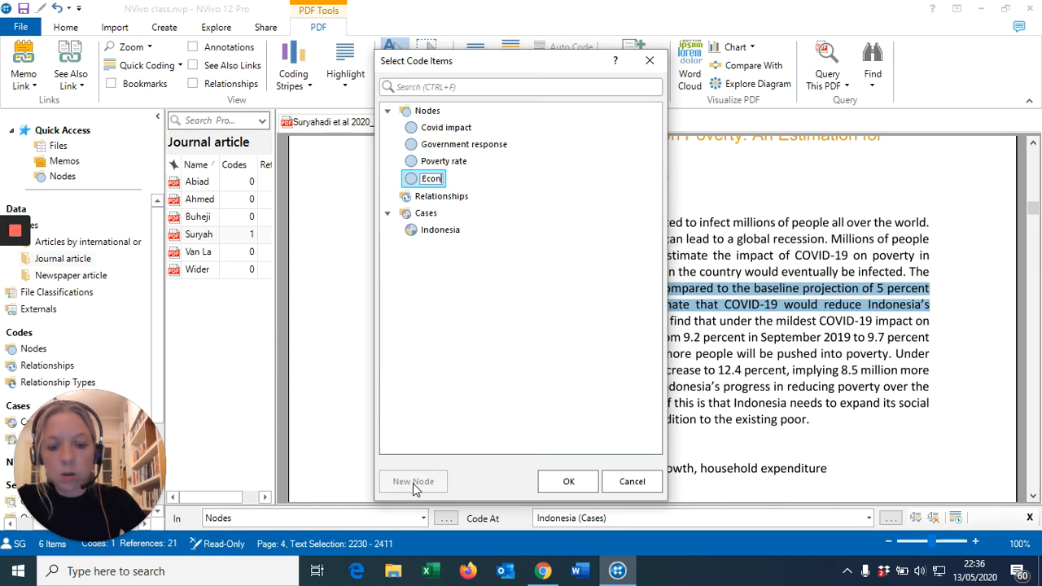
{"action": "type", "text": "omic g"}
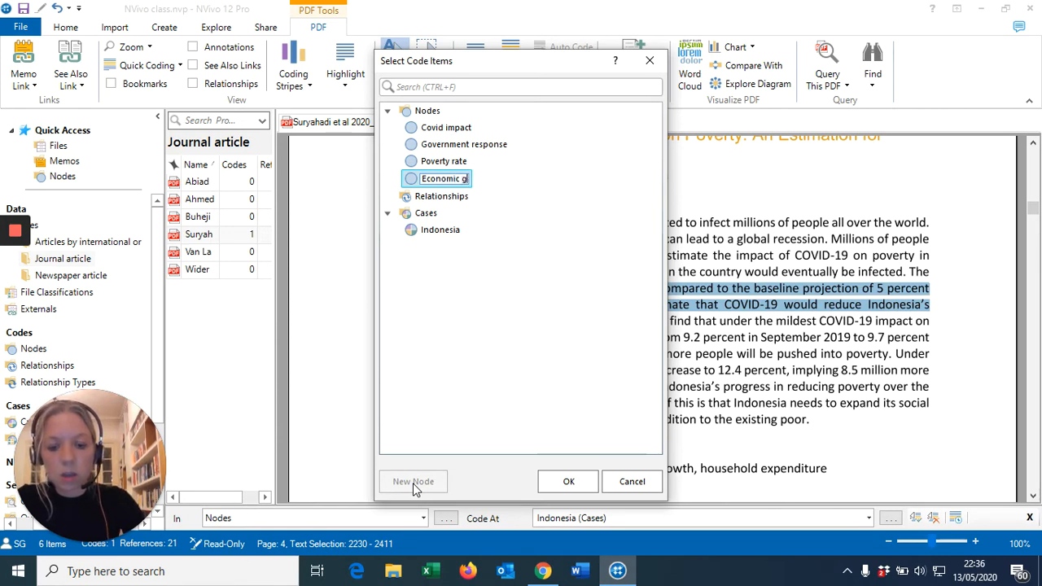
{"action": "type", "text": "rowth"}
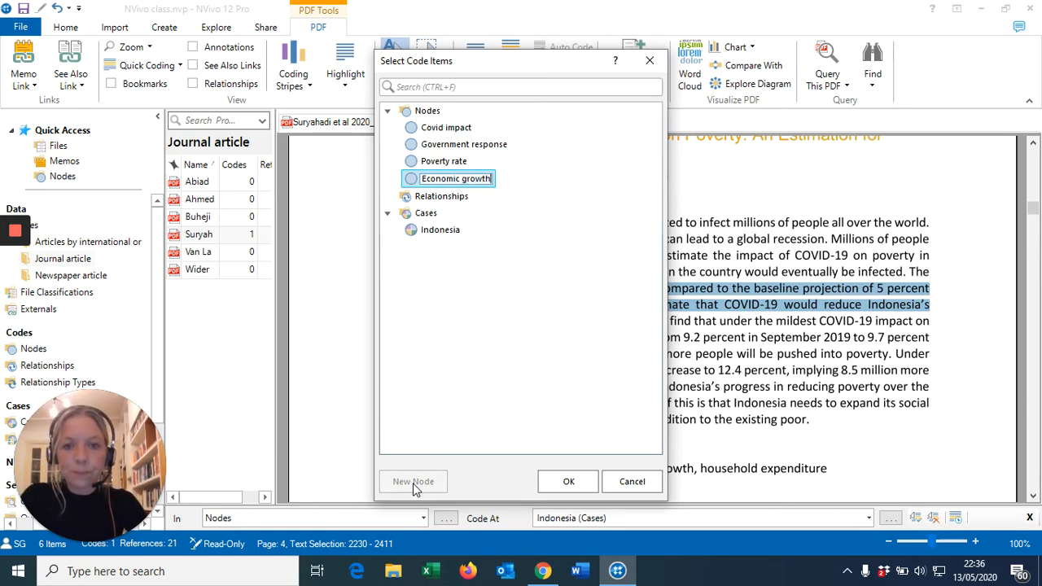
{"action": "left_click", "coordinate": [550, 484]}
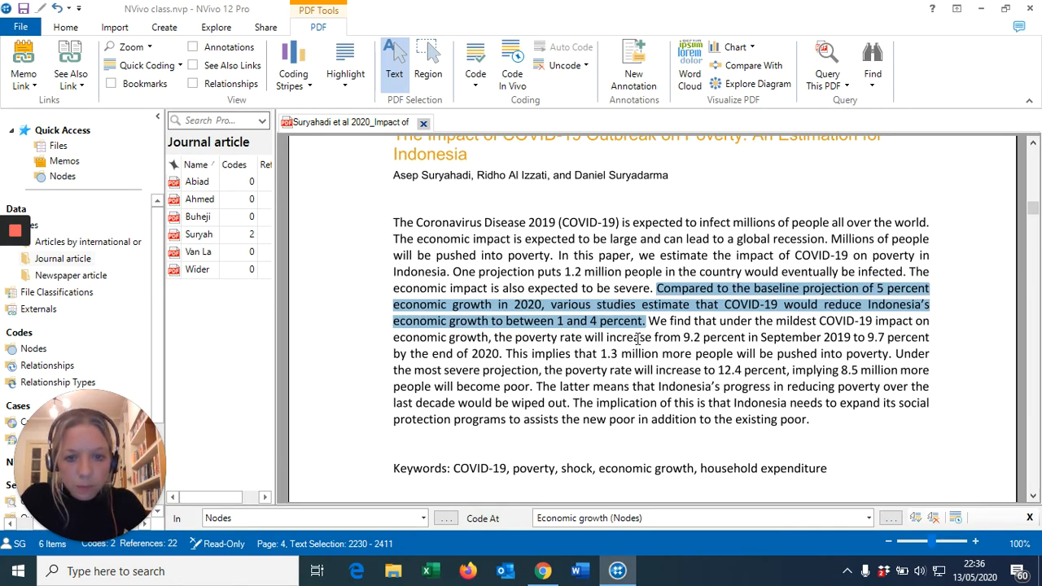
Step: Code the abstract passage from "We find that under the mildest COVID-19 impact" through "people will become poor" to the existing Poverty rate node
{"action": "left_click_drag", "start_coordinate": [647, 320], "coordinate": [539, 388]}
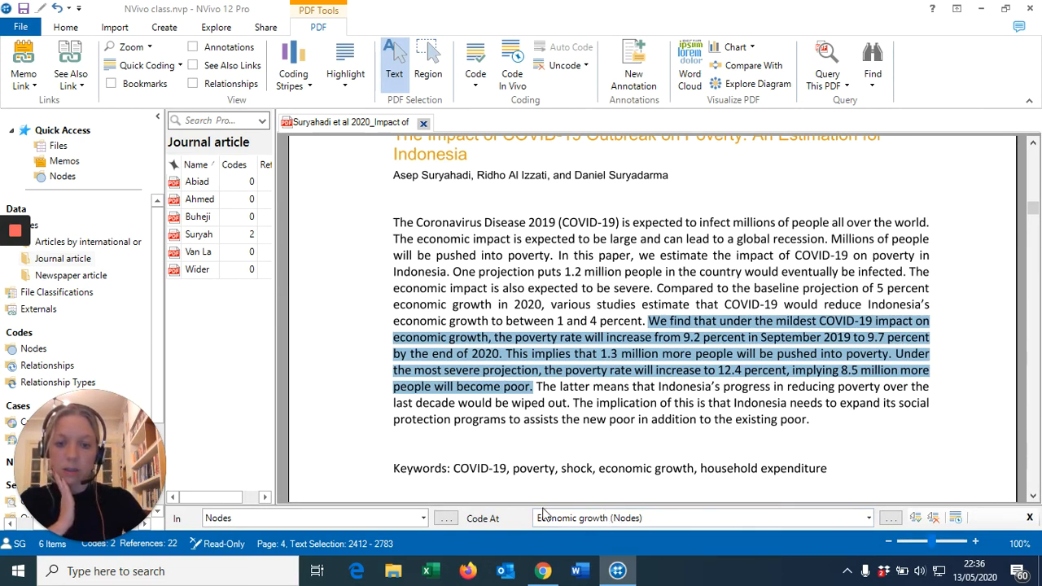
{"action": "left_click", "coordinate": [659, 518]}
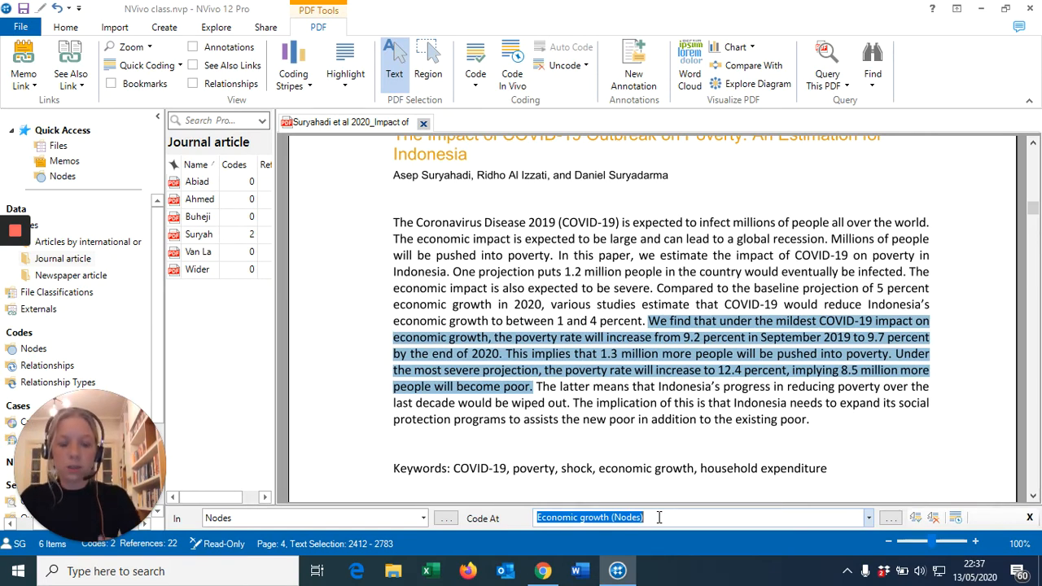
{"action": "type", "text": "po"}
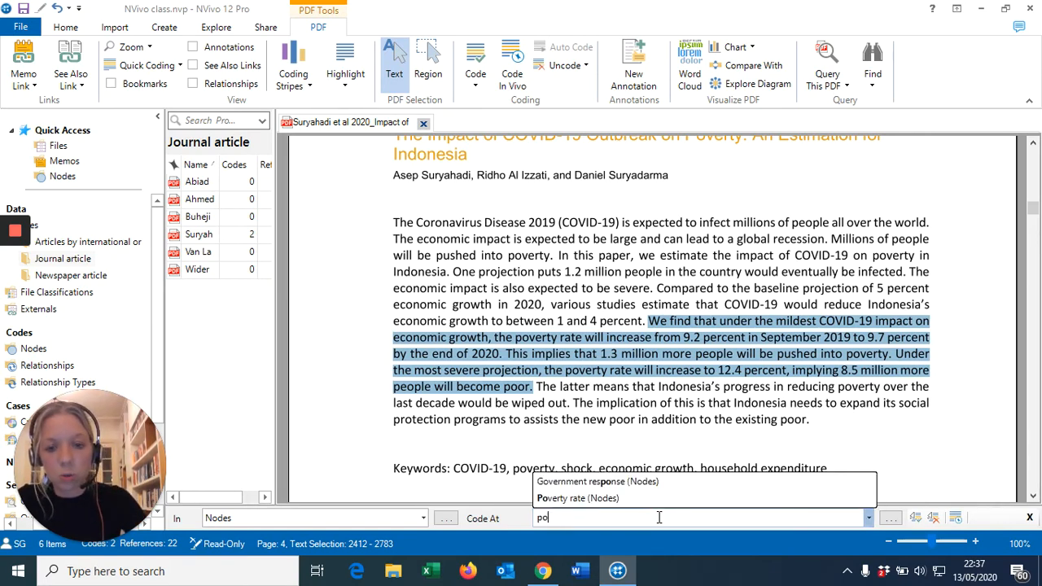
{"action": "left_click", "coordinate": [589, 498]}
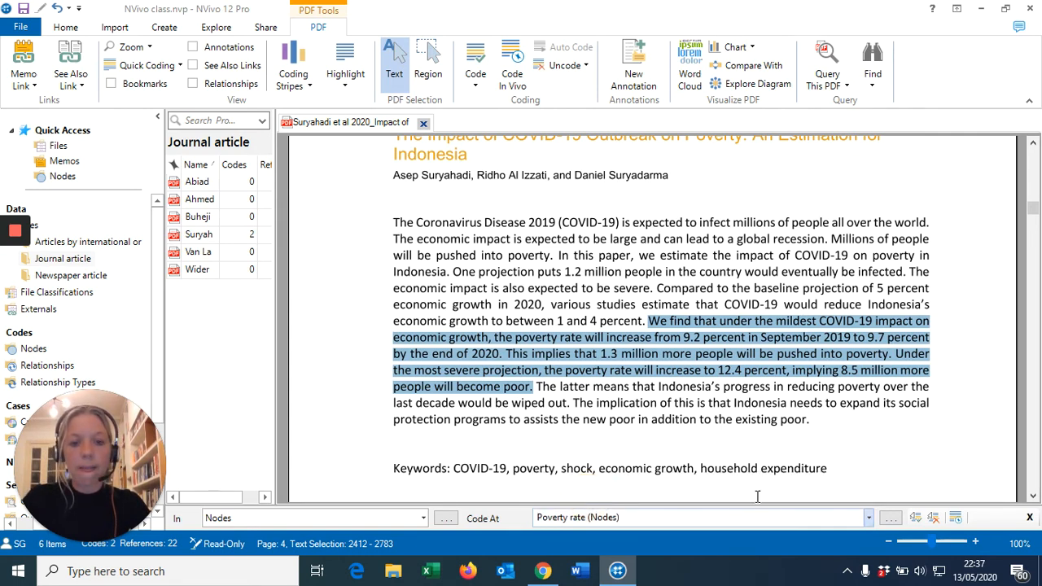
{"action": "left_click", "coordinate": [916, 519]}
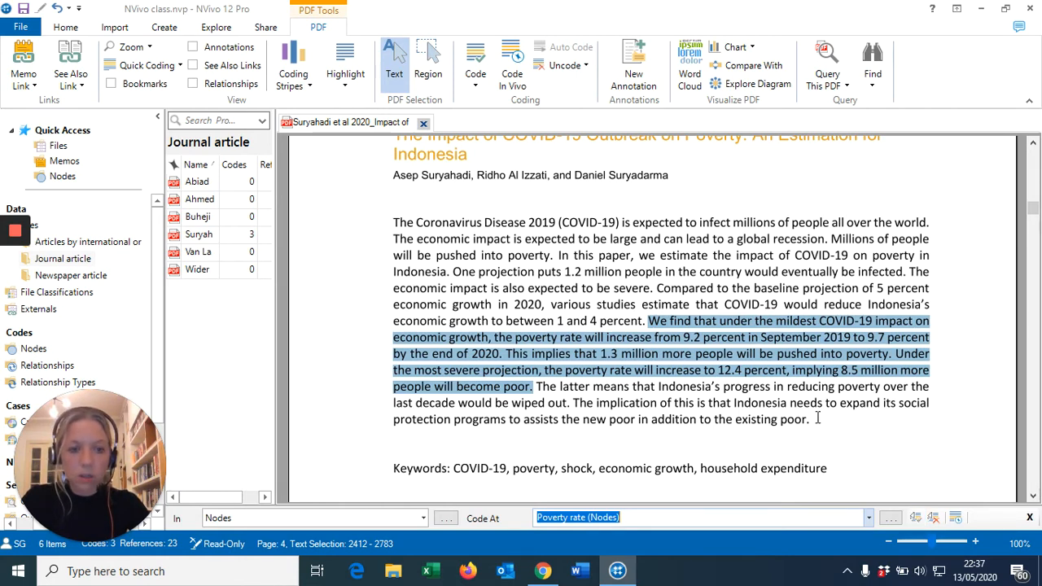
Step: Code the abstract's last sentence, about Indonesia expanding its social protection programs, to a new node named "Recommendations"
{"action": "left_click_drag", "start_coordinate": [814, 419], "coordinate": [576, 403]}
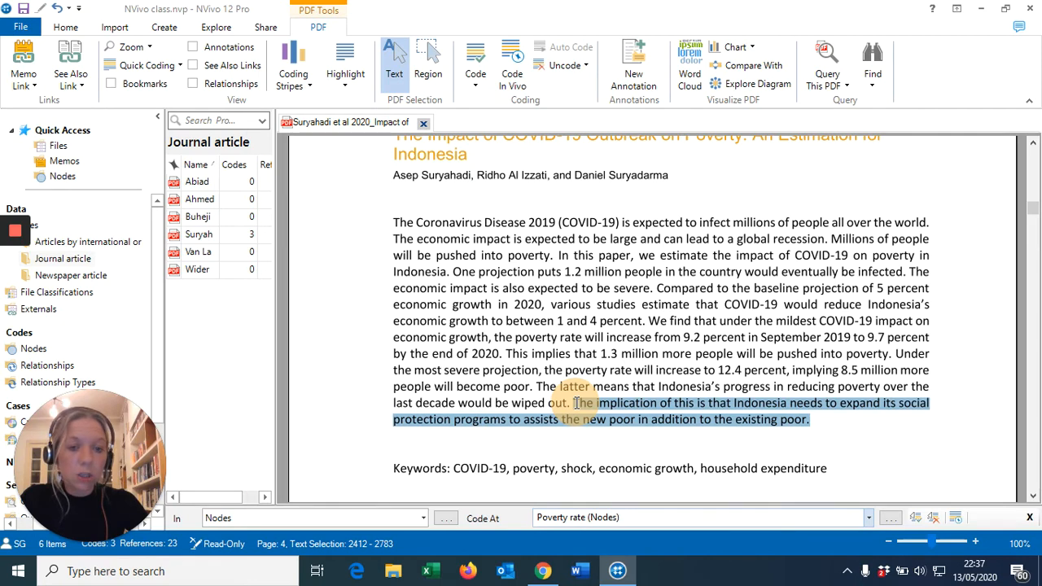
{"action": "left_click_drag", "start_coordinate": [575, 402], "coordinate": [576, 407]}
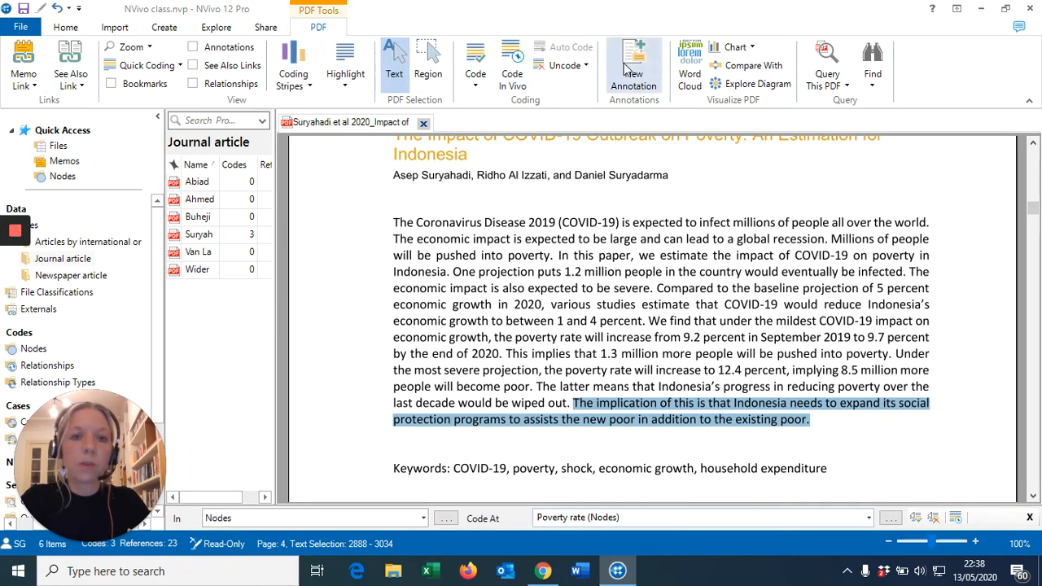
{"action": "left_click", "coordinate": [481, 55]}
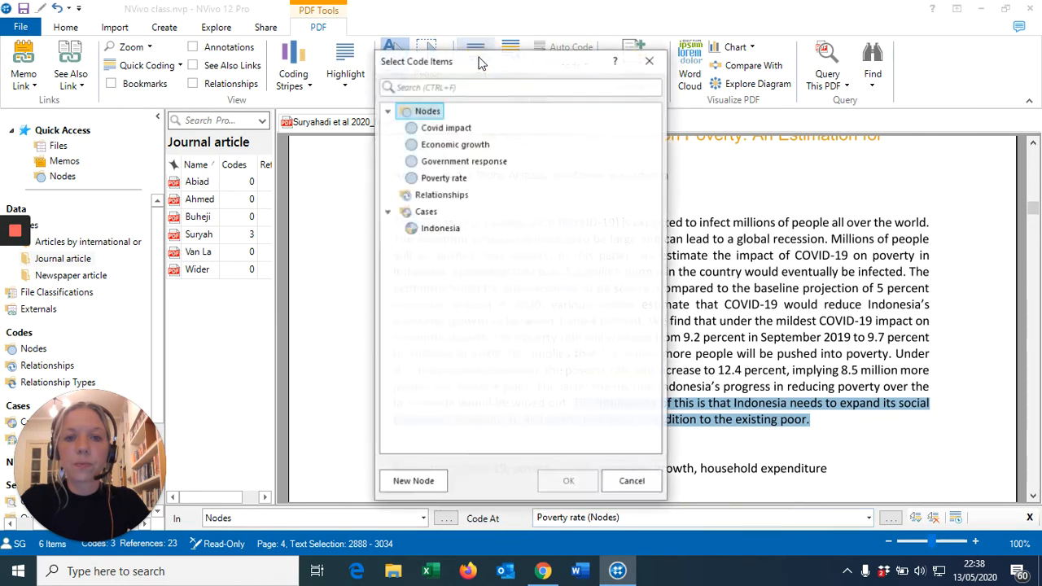
{"action": "left_click", "coordinate": [403, 482]}
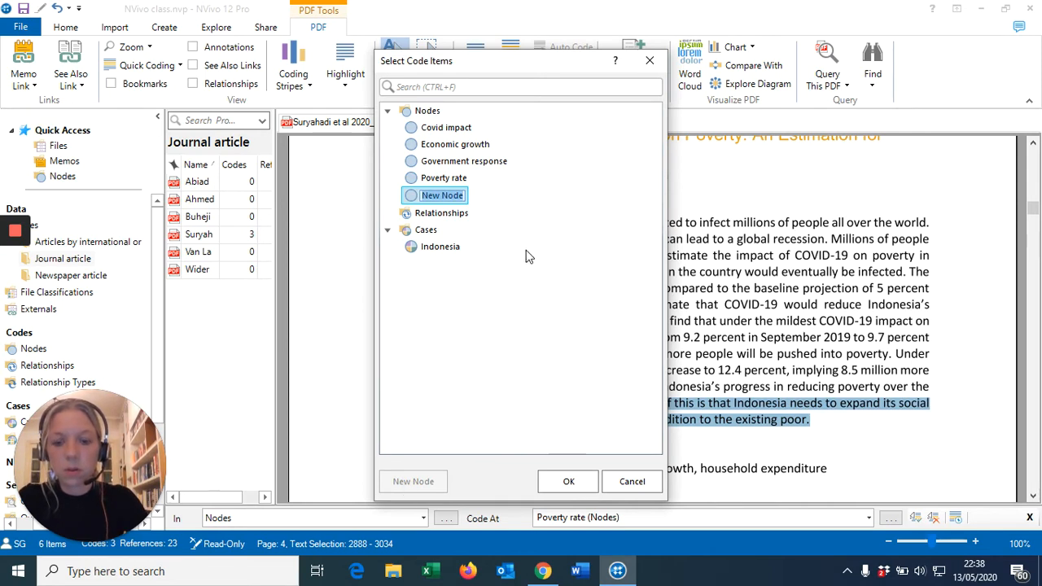
{"action": "type", "text": "Recommend"}
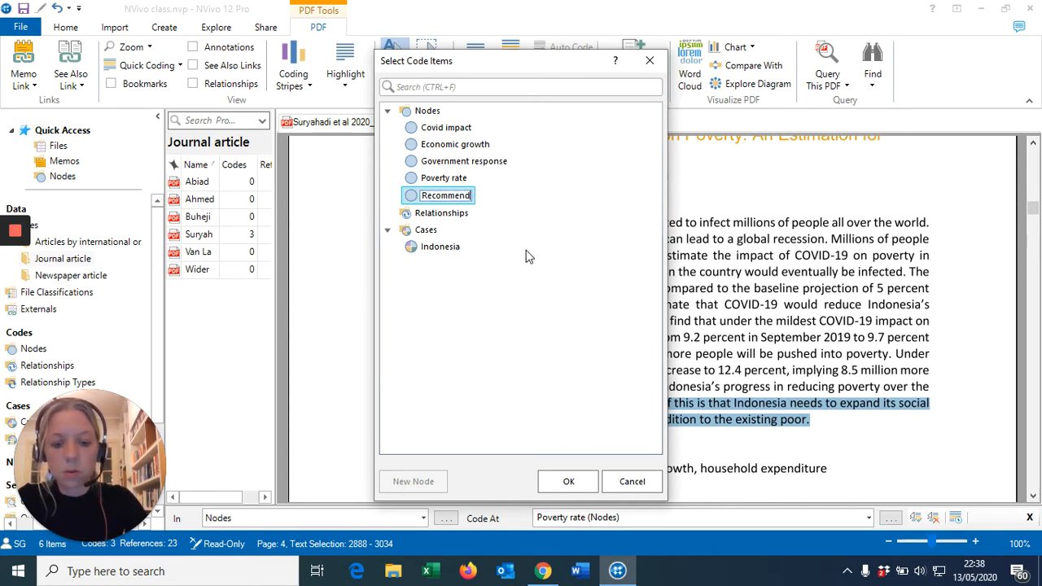
{"action": "type", "text": "ations"}
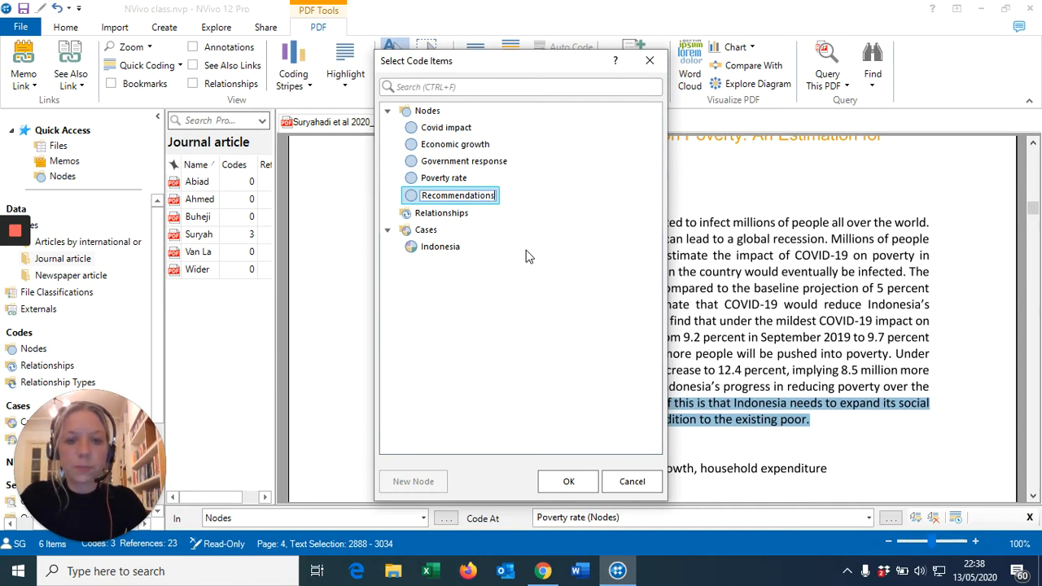
{"action": "left_click", "coordinate": [567, 482]}
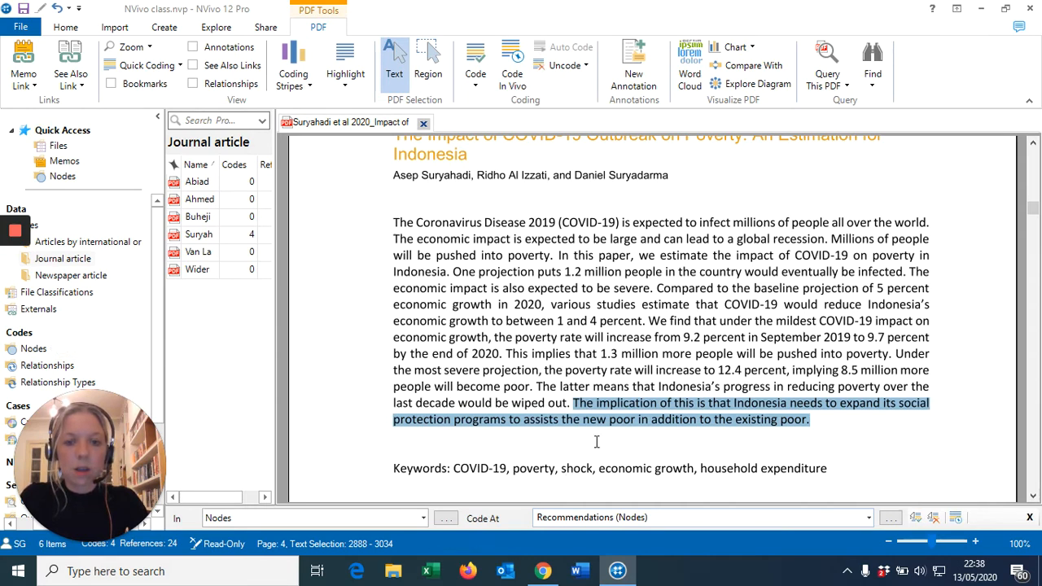
{"action": "right_click", "coordinate": [648, 407]}
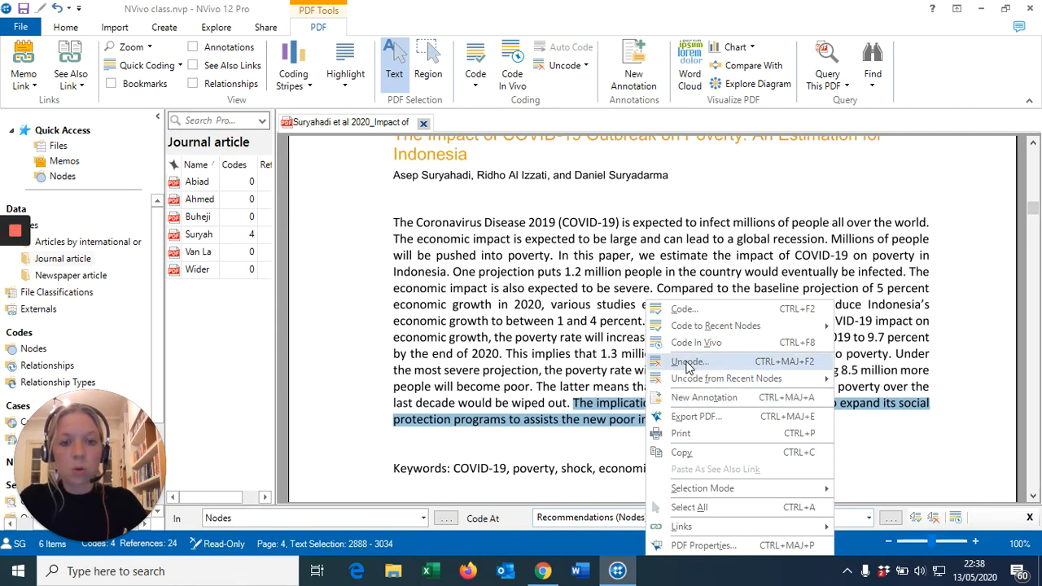
{"action": "mouse_move", "coordinate": [720, 379]}
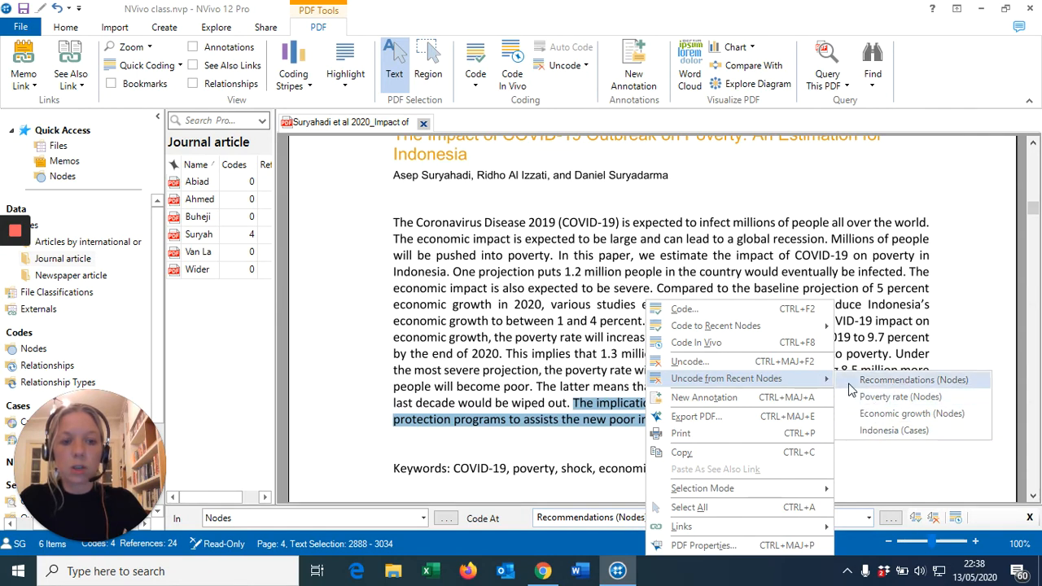
{"action": "left_click", "coordinate": [692, 362]}
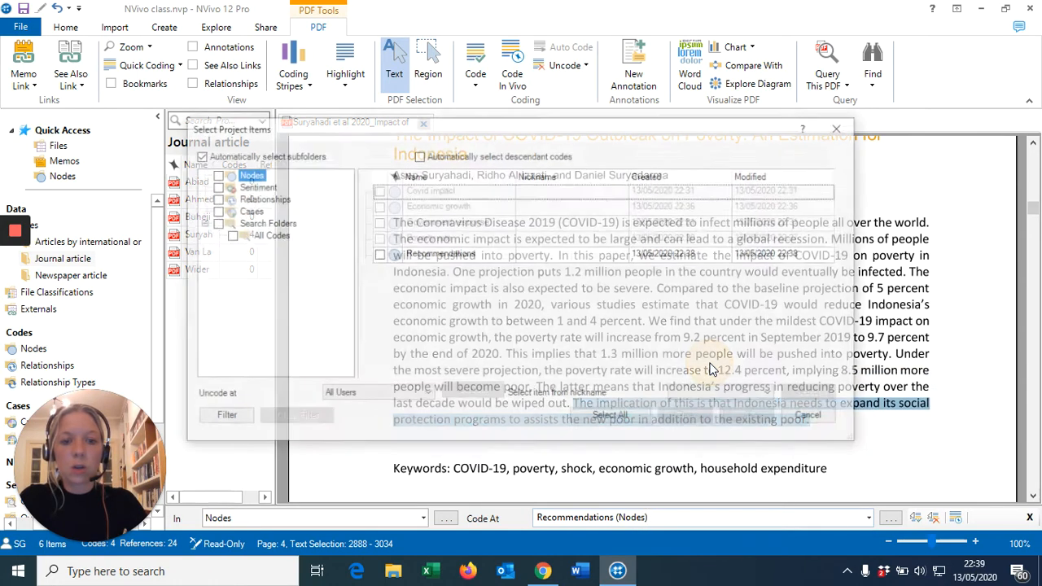
{"action": "left_click", "coordinate": [378, 255]}
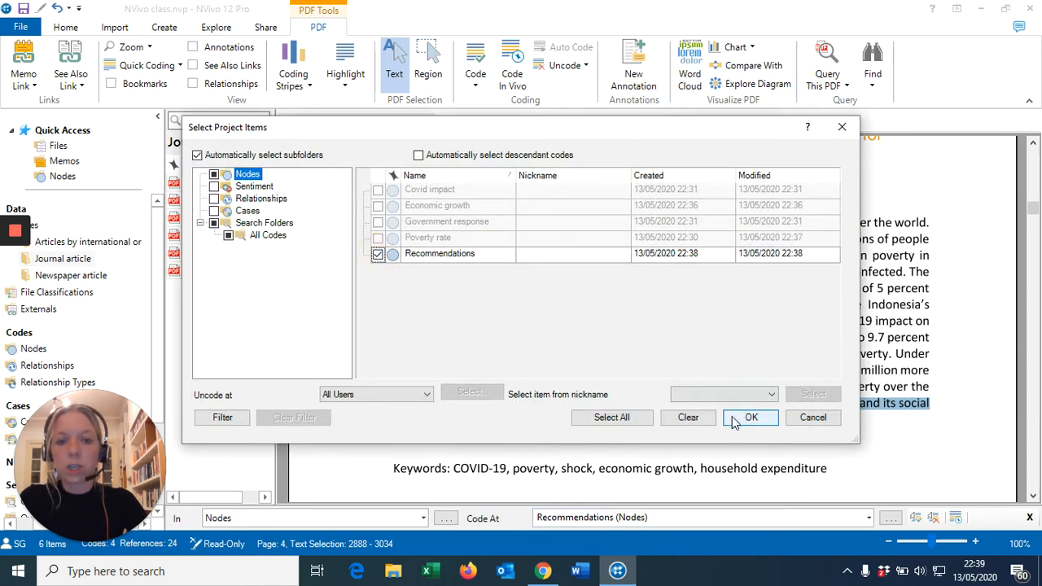
{"action": "left_click", "coordinate": [812, 417]}
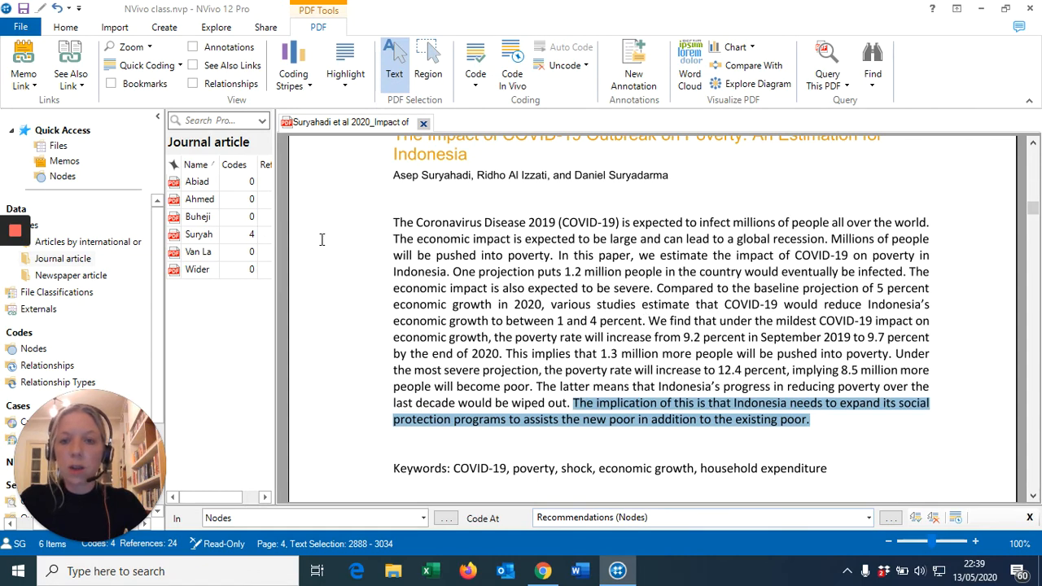
Step: Close the Indonesia poverty article and save the project
{"action": "left_click", "coordinate": [422, 123]}
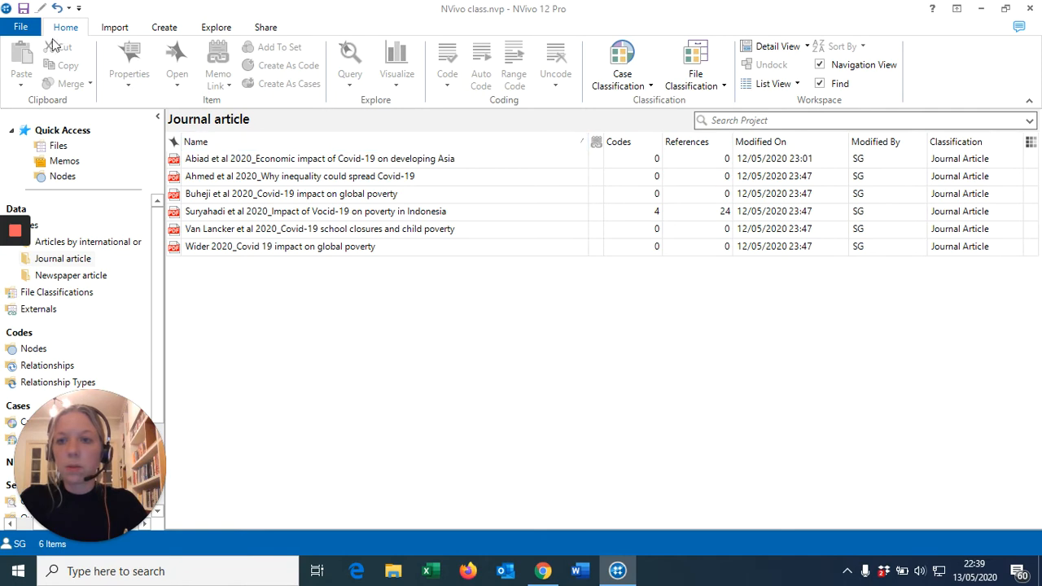
{"action": "left_click", "coordinate": [24, 9]}
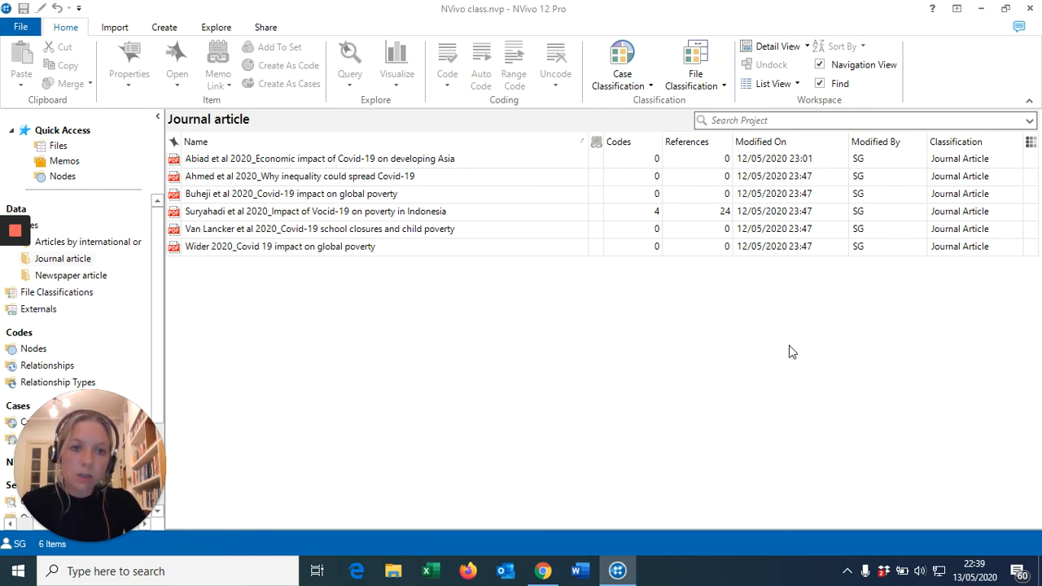
Step: Open the unctad.org article "When it rains it pours" from the Articles by international organizations folder
{"action": "double_click", "coordinate": [314, 214]}
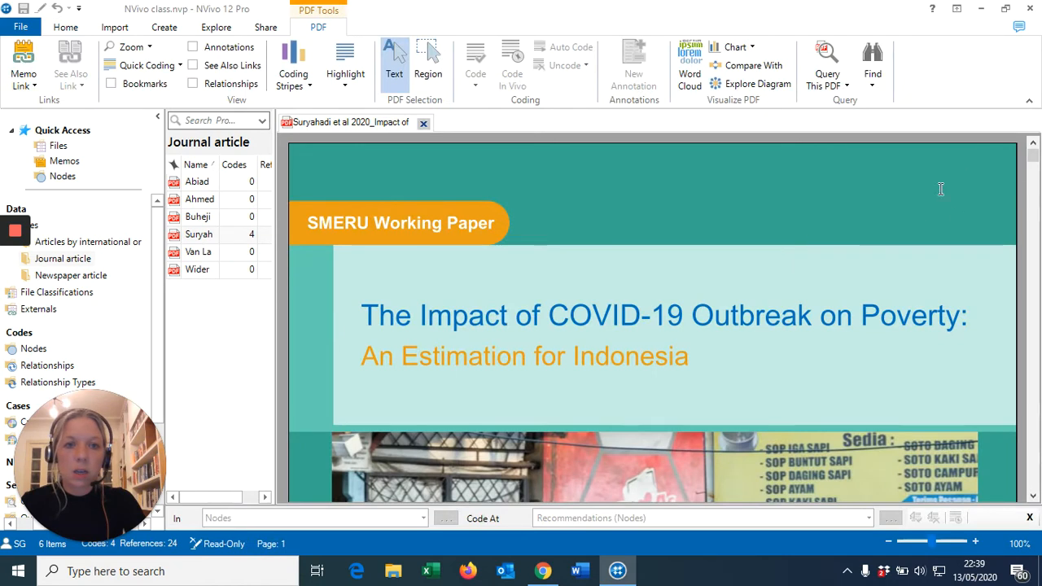
{"action": "left_click", "coordinate": [424, 125]}
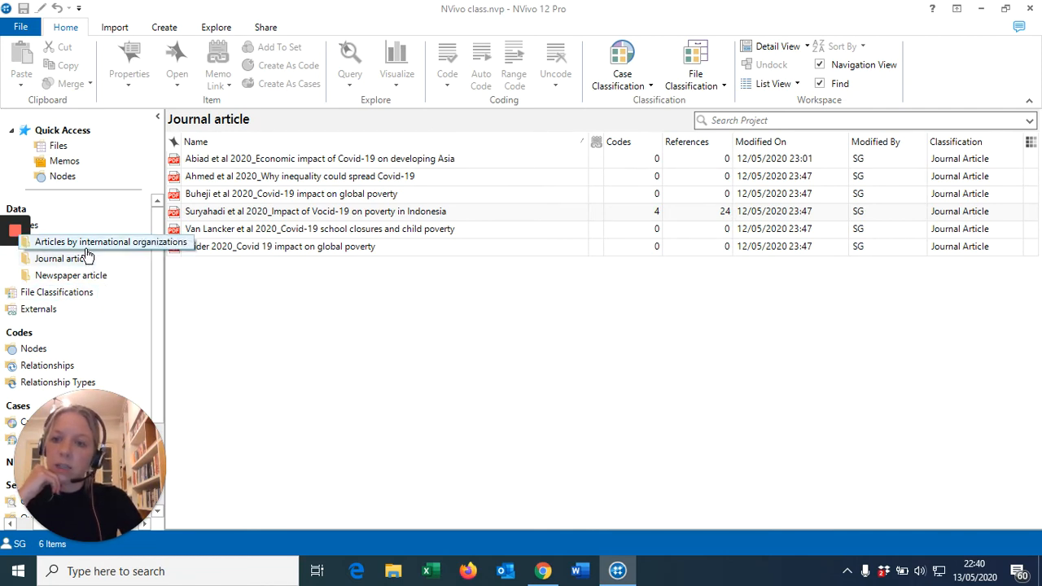
{"action": "left_click", "coordinate": [88, 244]}
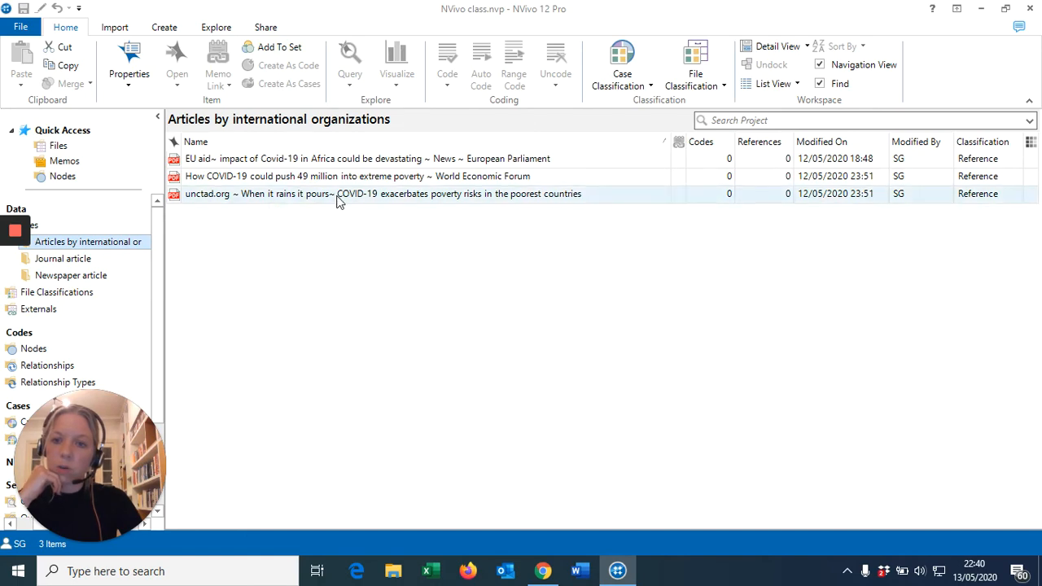
{"action": "double_click", "coordinate": [313, 194]}
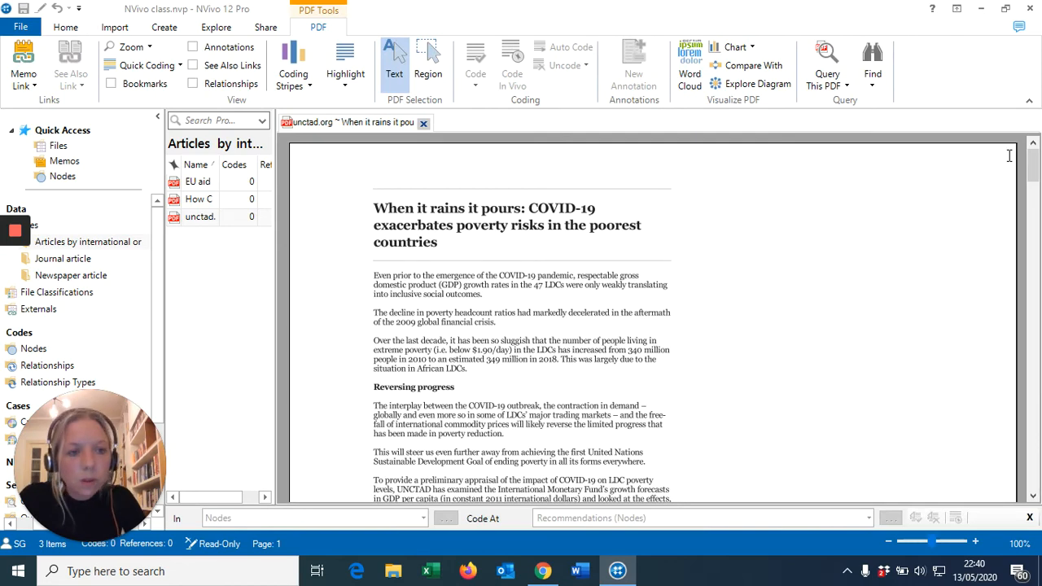
Step: Code the sentence from "Over the last decade" through "349 million in 2018" to the existing Poverty rate node
{"action": "left_click_drag", "start_coordinate": [1031, 173], "coordinate": [1039, 198]}
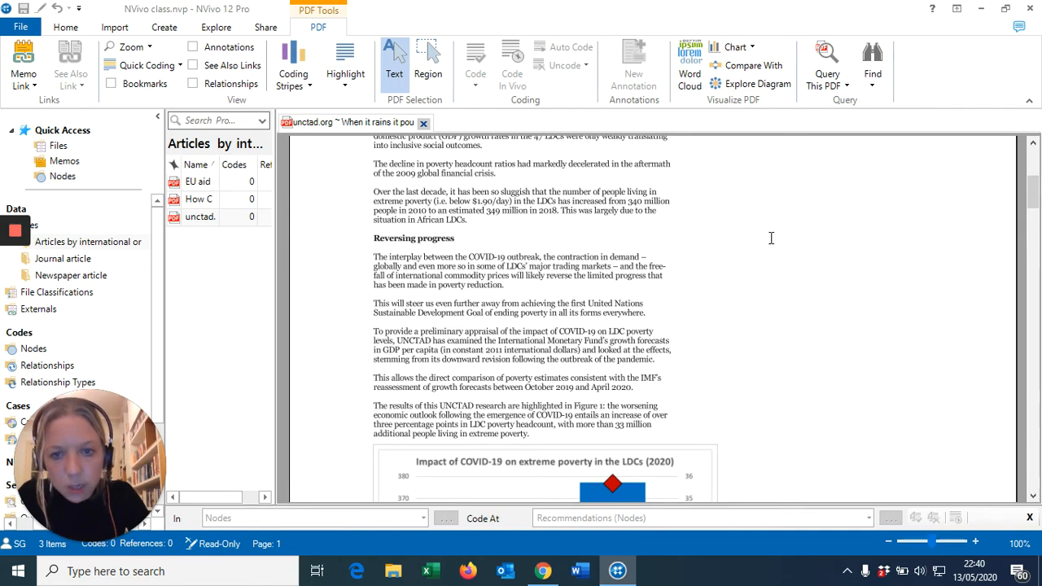
{"action": "left_click_drag", "start_coordinate": [375, 191], "coordinate": [564, 212]}
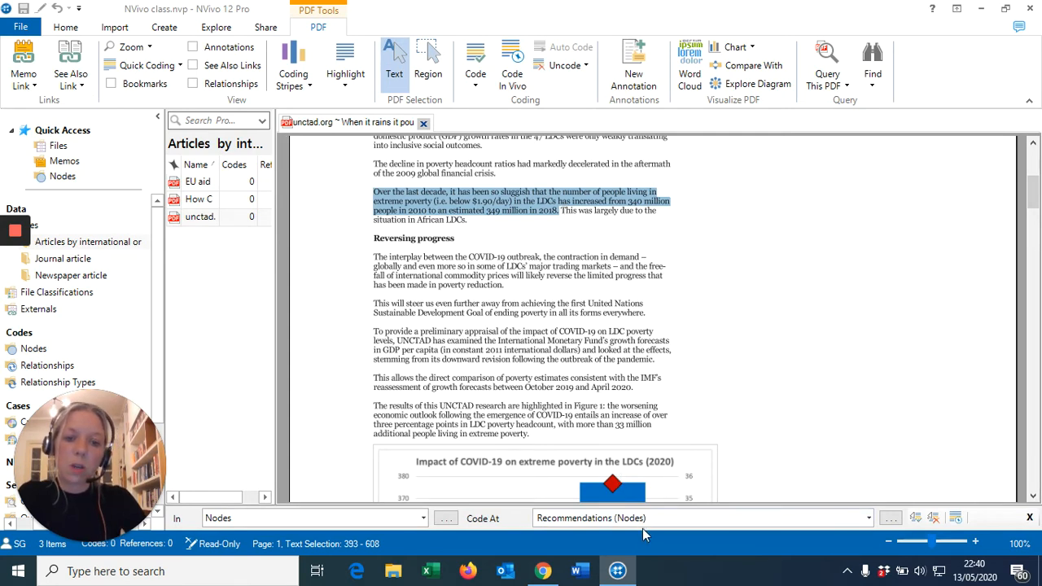
{"action": "left_click", "coordinate": [661, 517]}
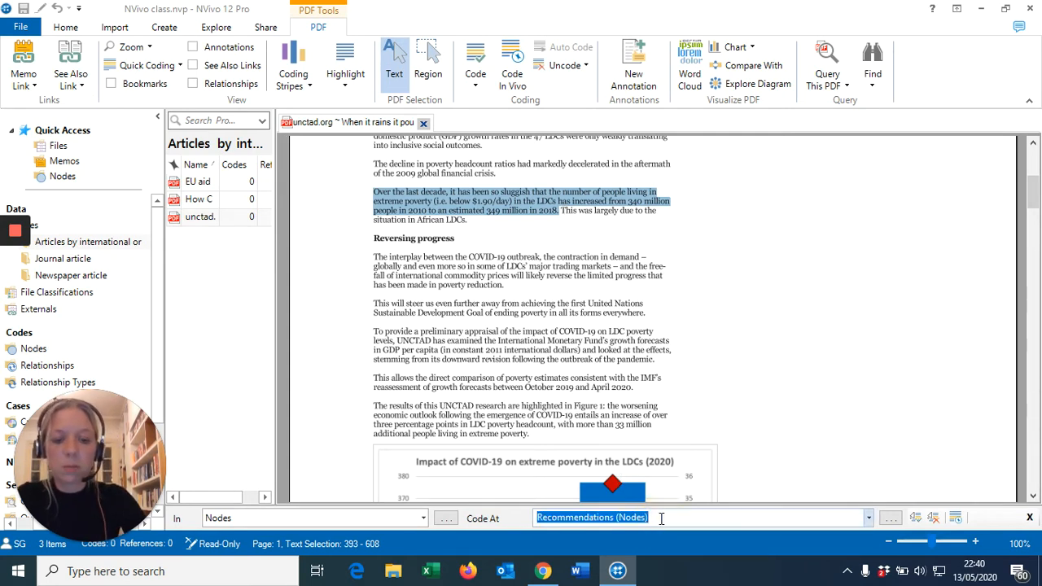
{"action": "type", "text": "po"}
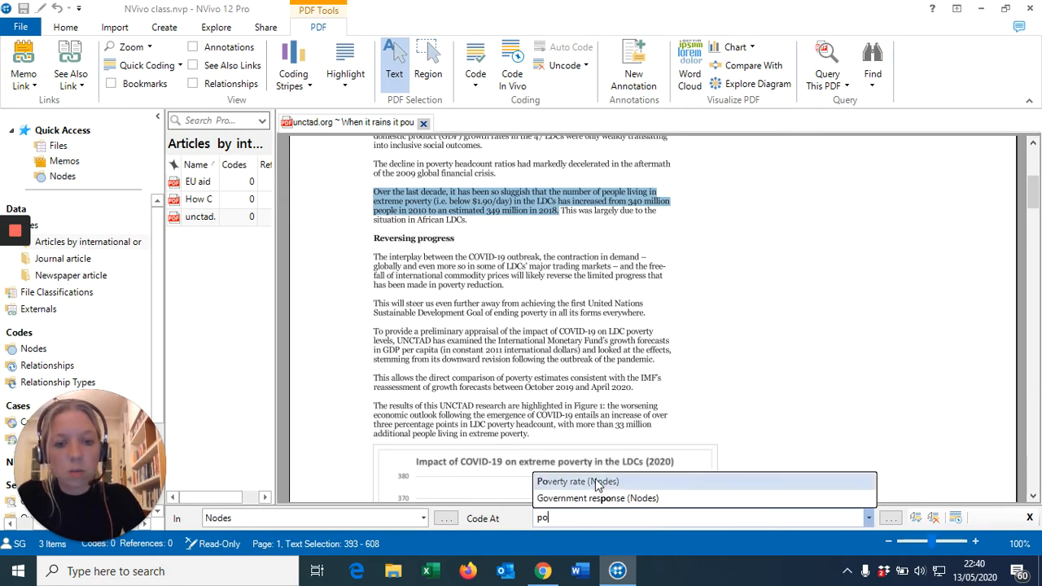
{"action": "left_click", "coordinate": [595, 481]}
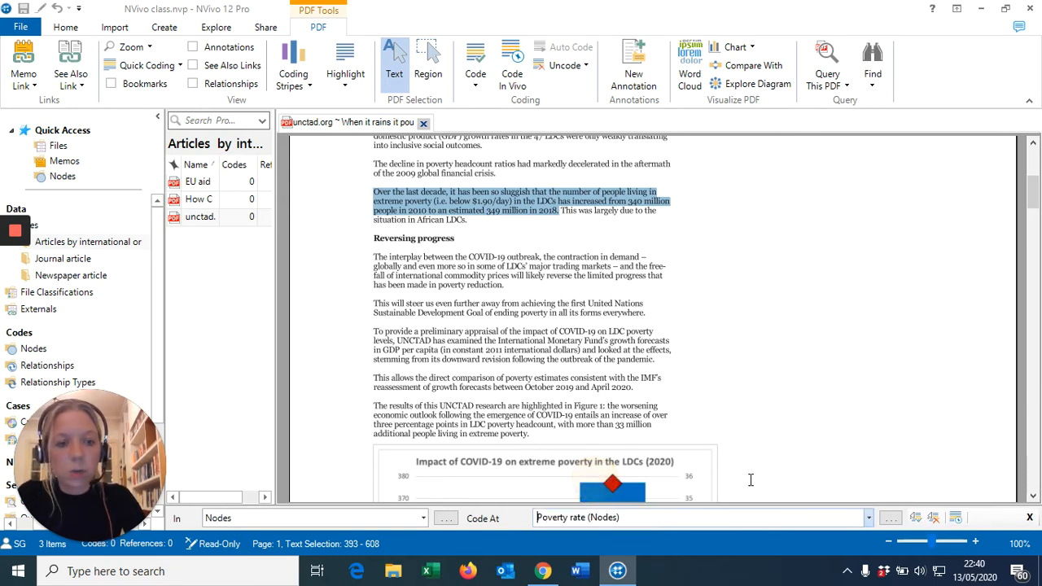
{"action": "left_click", "coordinate": [915, 518]}
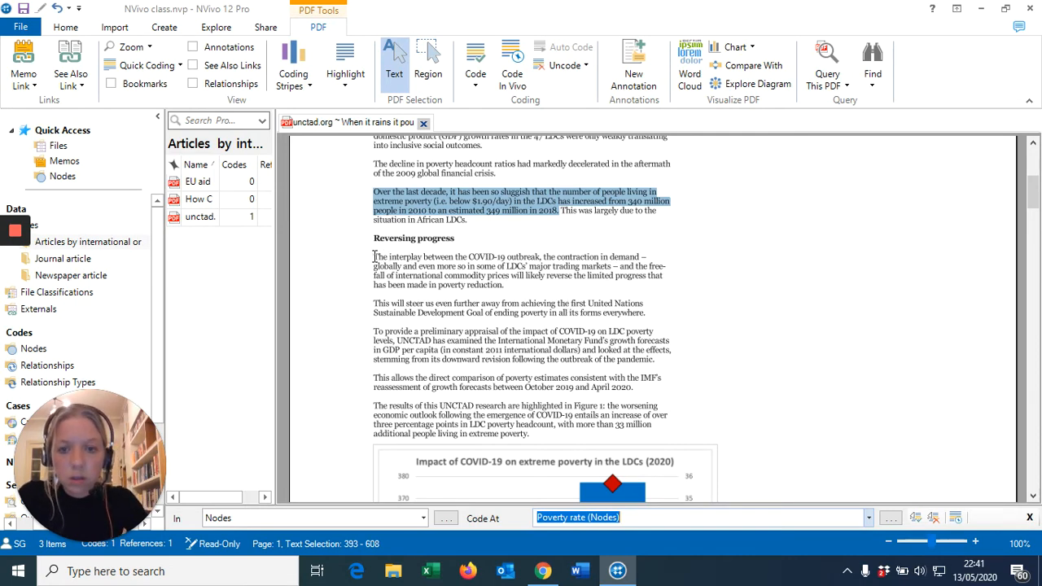
Step: Code the passage from "The interplay between the COVID-19 outbreak" through "major trading markets" to a new node named "Global demand"
{"action": "left_click_drag", "start_coordinate": [372, 257], "coordinate": [613, 267]}
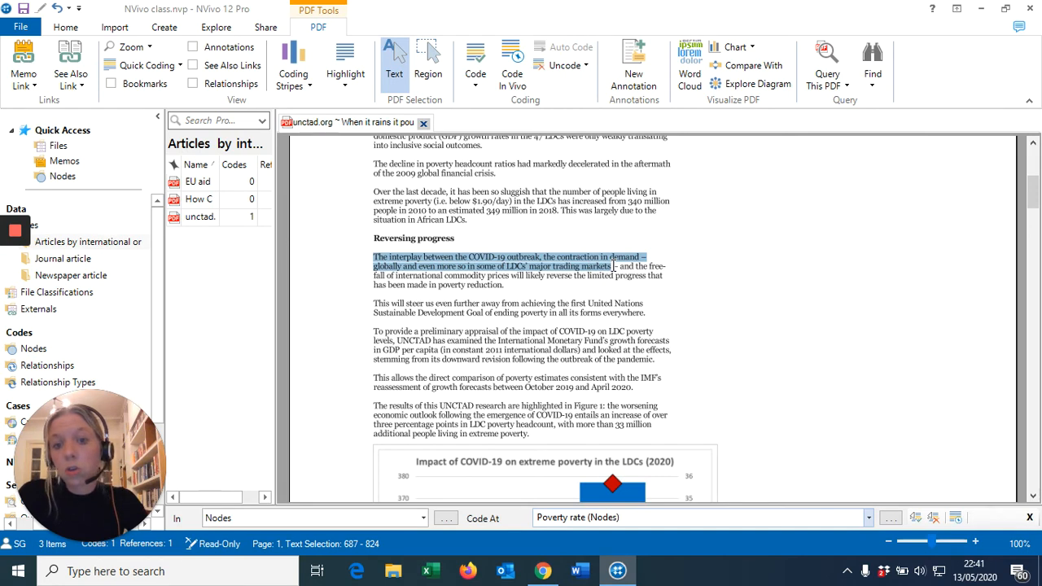
{"action": "right_click", "coordinate": [525, 256]}
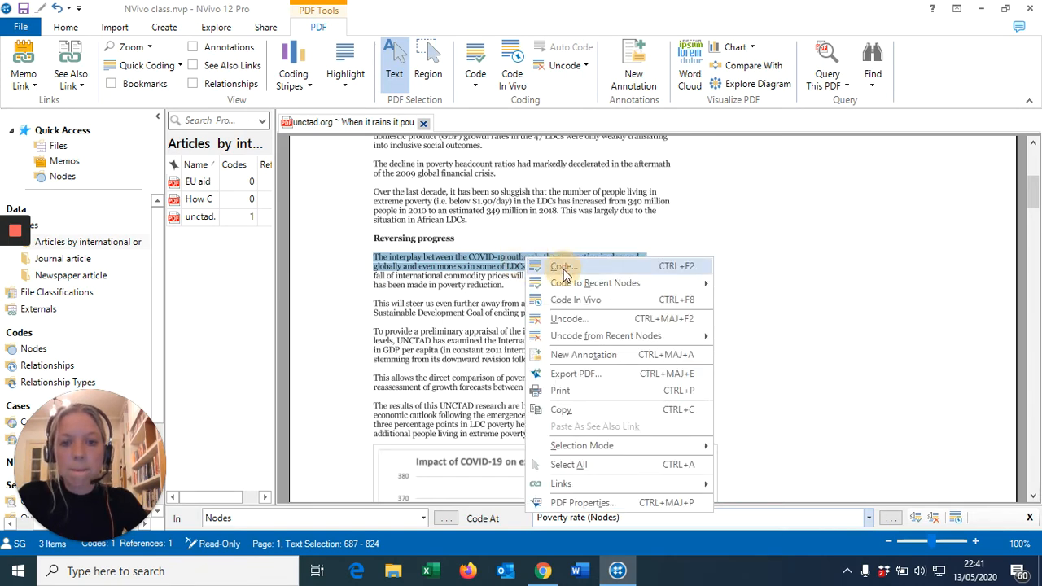
{"action": "left_click", "coordinate": [560, 267]}
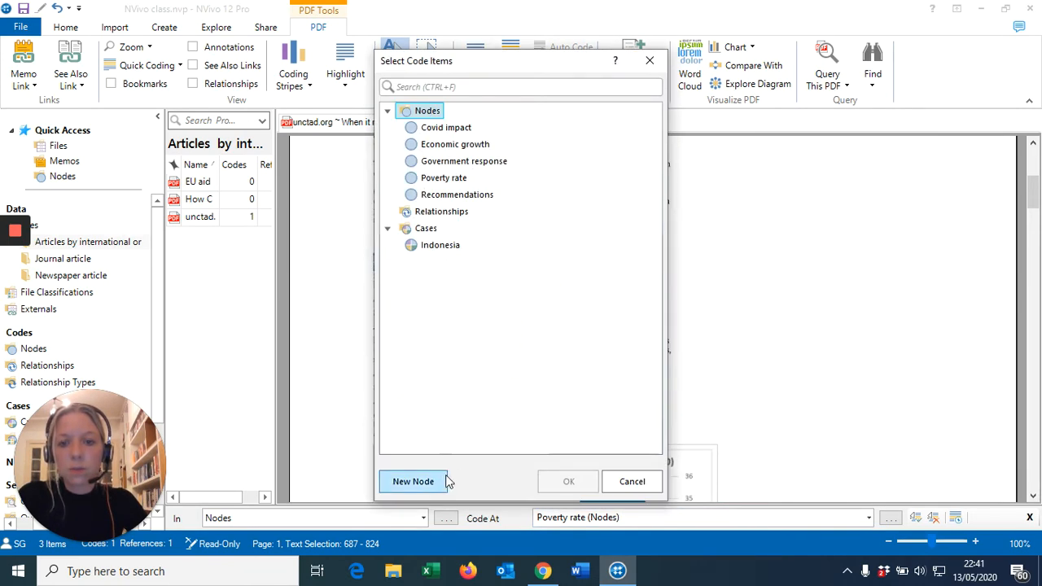
{"action": "left_click", "coordinate": [426, 481]}
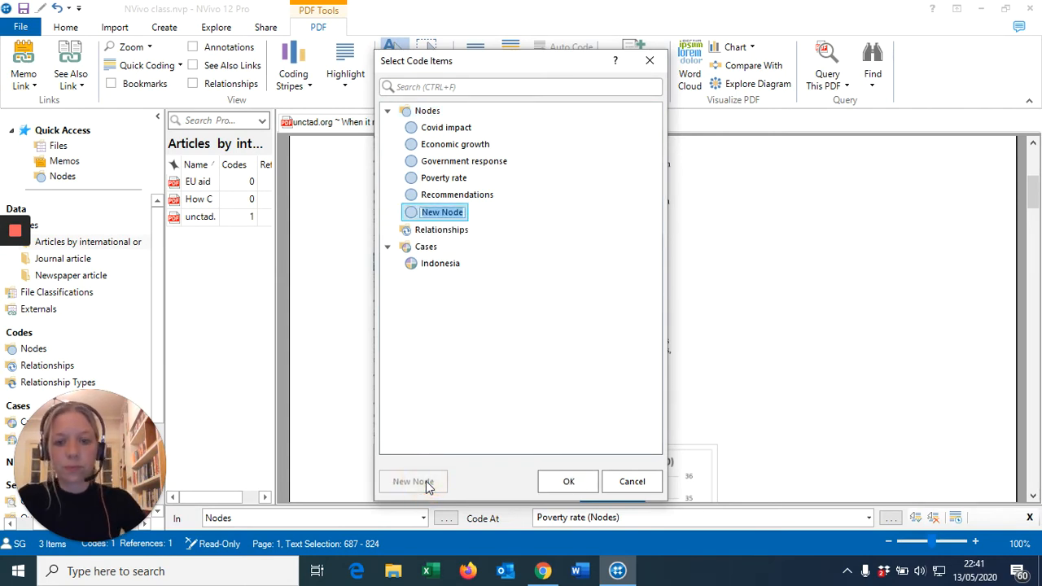
{"action": "type", "text": "Global"}
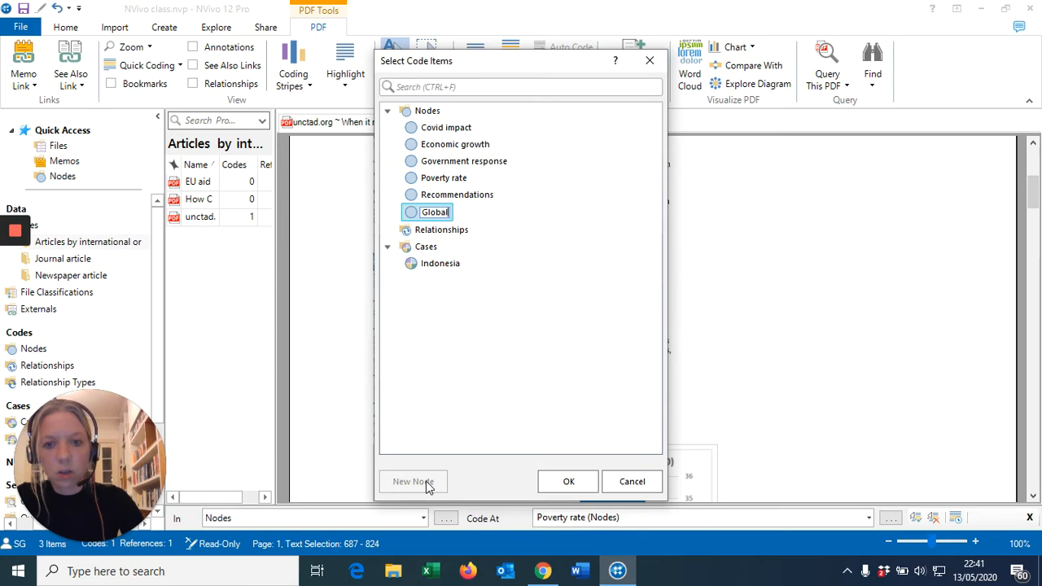
{"action": "type", "text": " demand"}
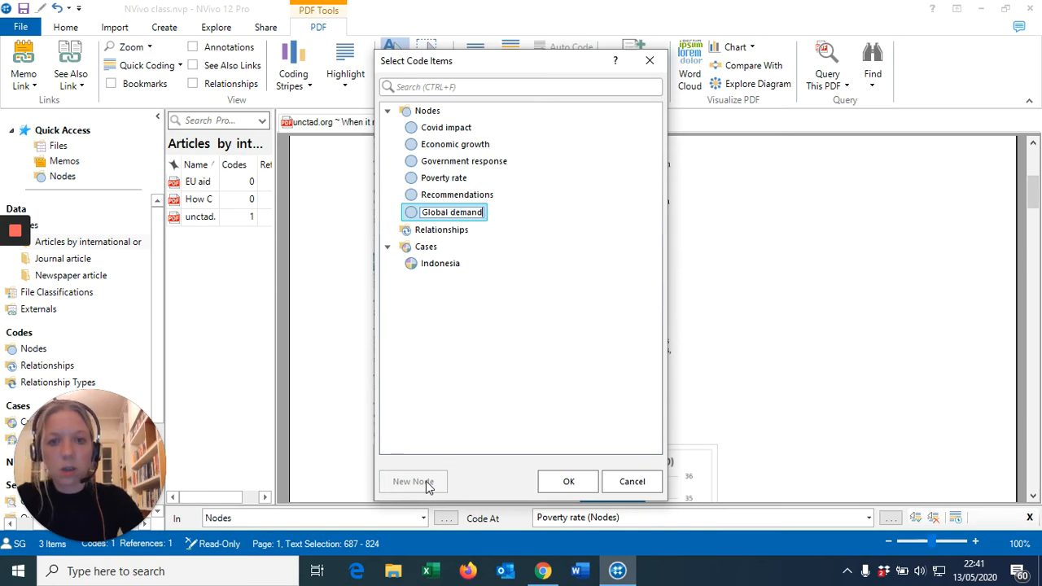
{"action": "left_click", "coordinate": [568, 481]}
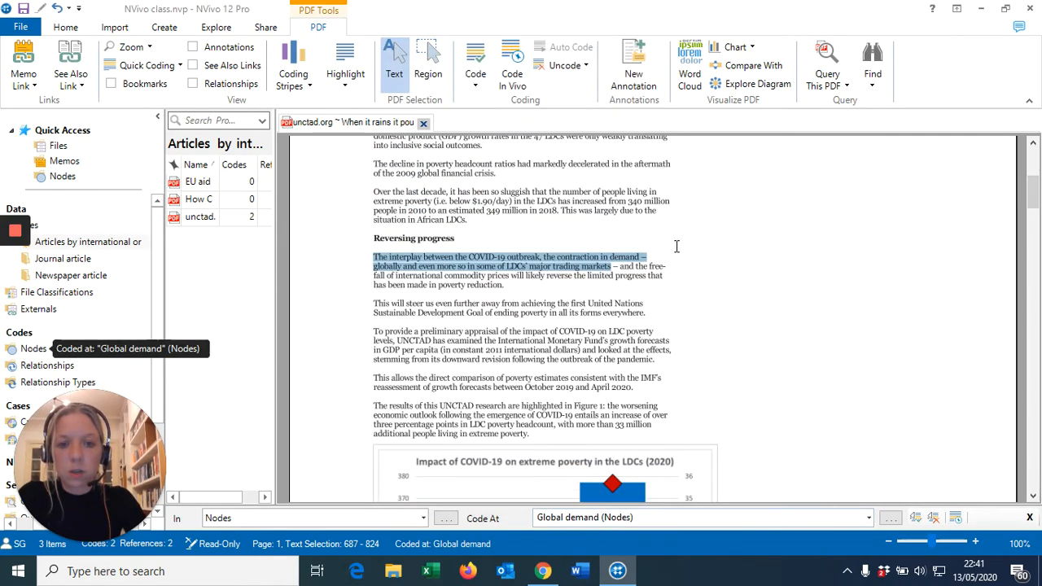
Step: Code the rest of that sentence, from "and the free-fall" through "poverty reduction", to a new node named "Commodity prices"
{"action": "left_click", "coordinate": [624, 269]}
{"action": "left_click_drag", "start_coordinate": [624, 269], "coordinate": [510, 289]}
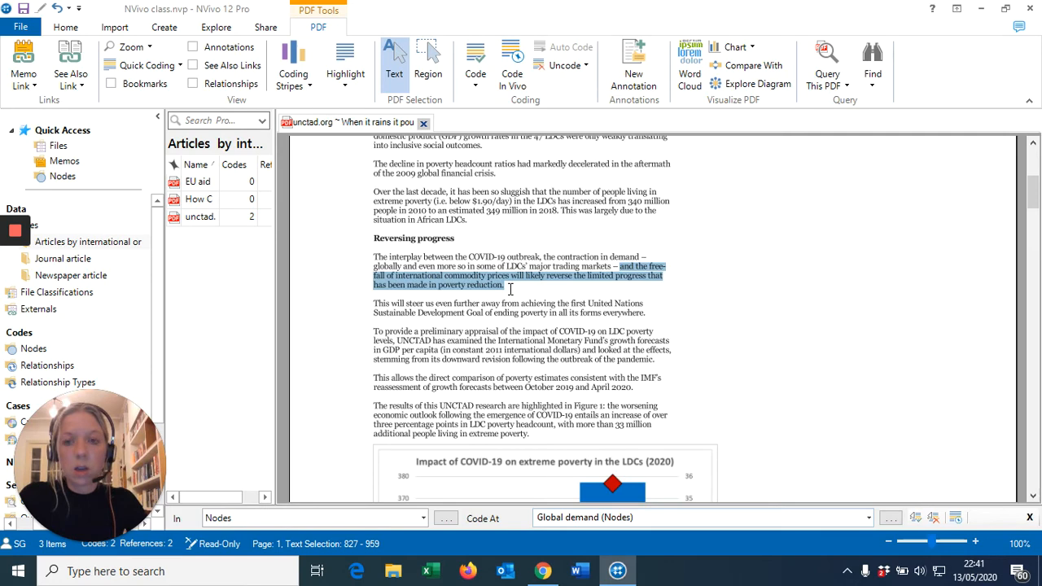
{"action": "right_click", "coordinate": [477, 283]}
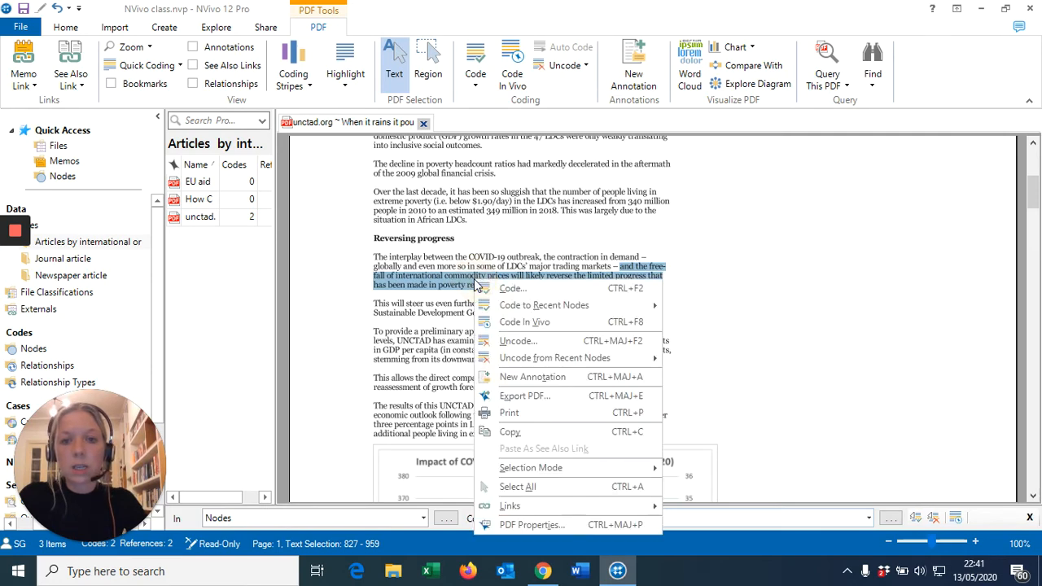
{"action": "left_click", "coordinate": [503, 289]}
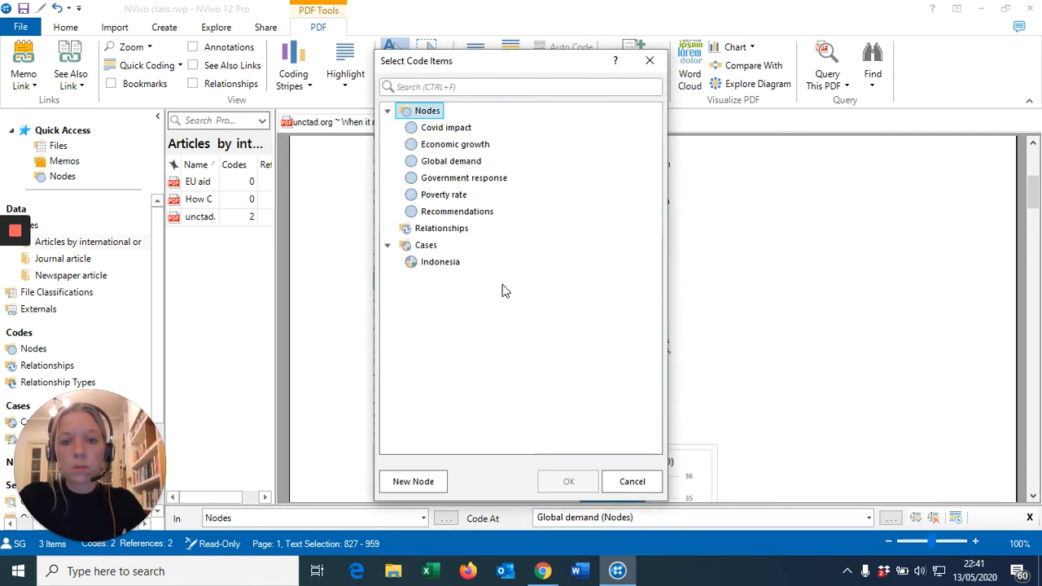
{"action": "left_click", "coordinate": [411, 482]}
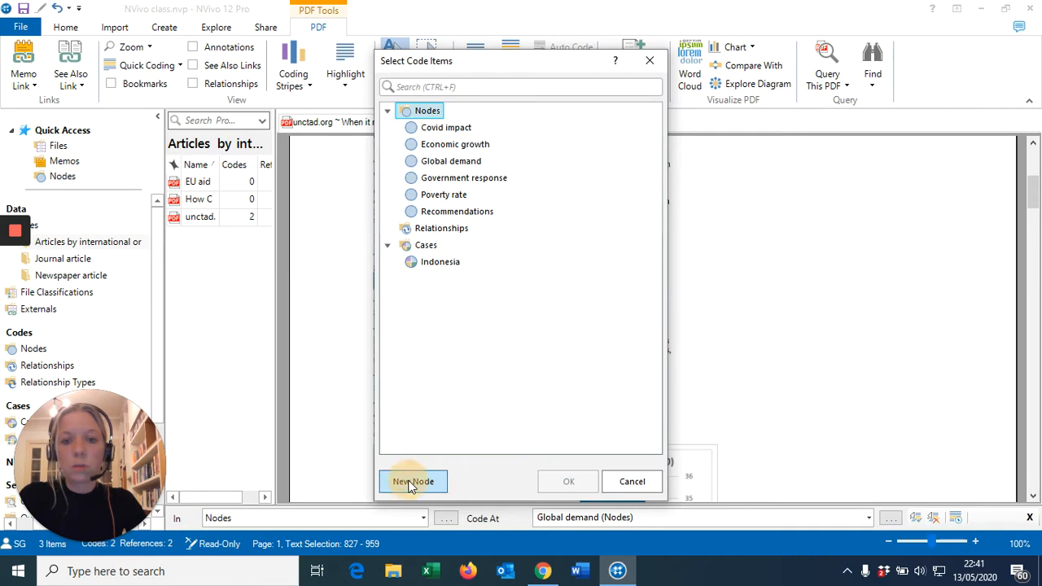
{"action": "type", "text": "Co"}
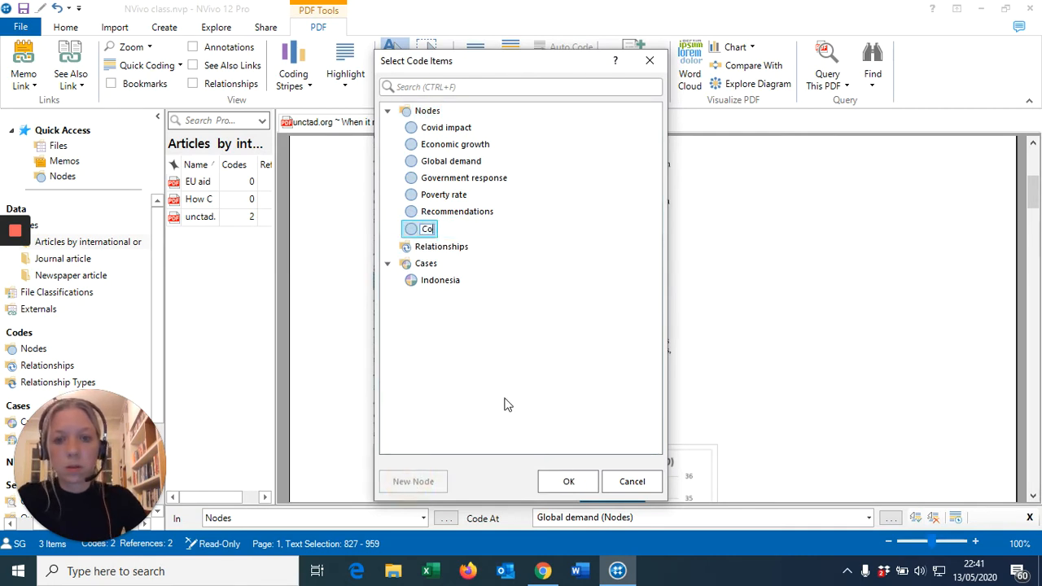
{"action": "type", "text": "mmodity prices"}
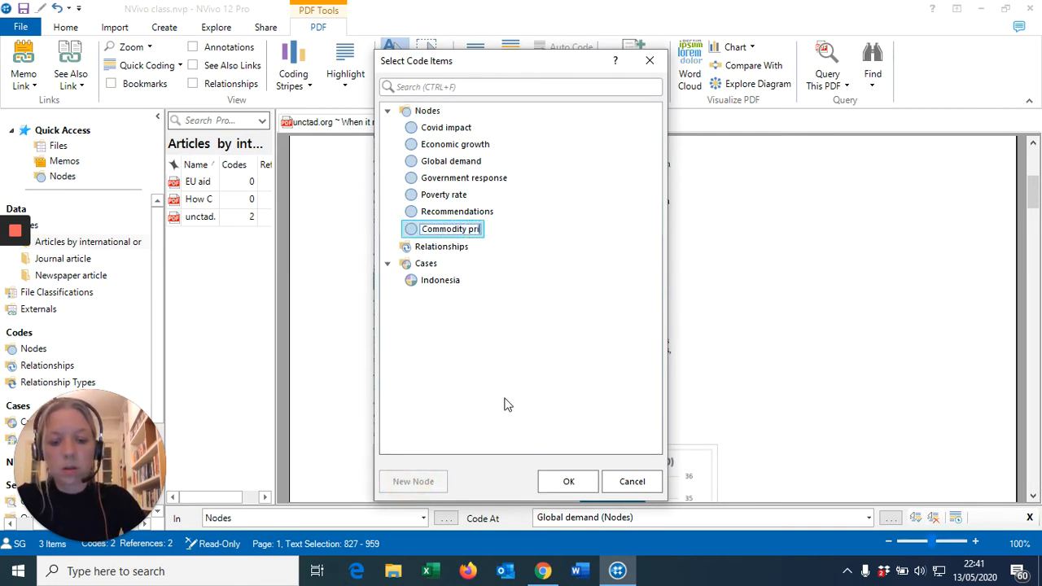
{"action": "left_click", "coordinate": [568, 482]}
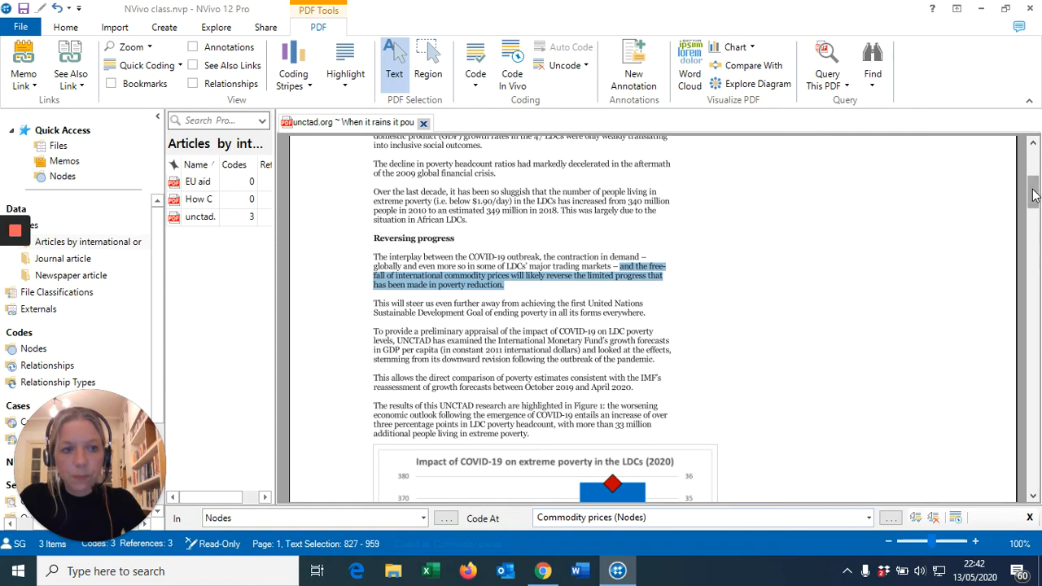
Step: Code the paragraph beginning "For example, with 70% of the LDC labor force" to a new node named "Informal economy"
{"action": "left_click_drag", "start_coordinate": [1033, 195], "coordinate": [1036, 299]}
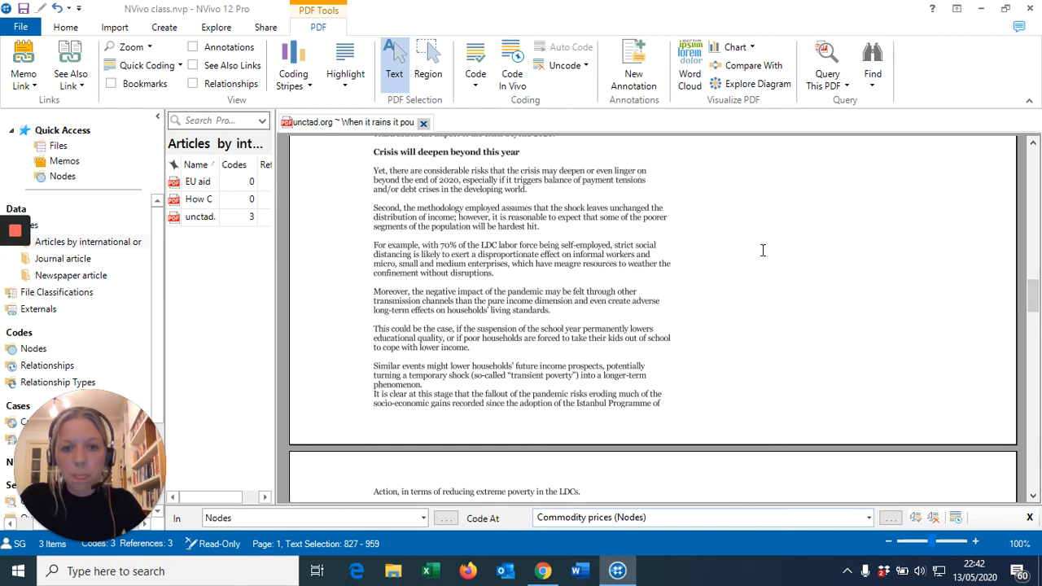
{"action": "left_click", "coordinate": [374, 248]}
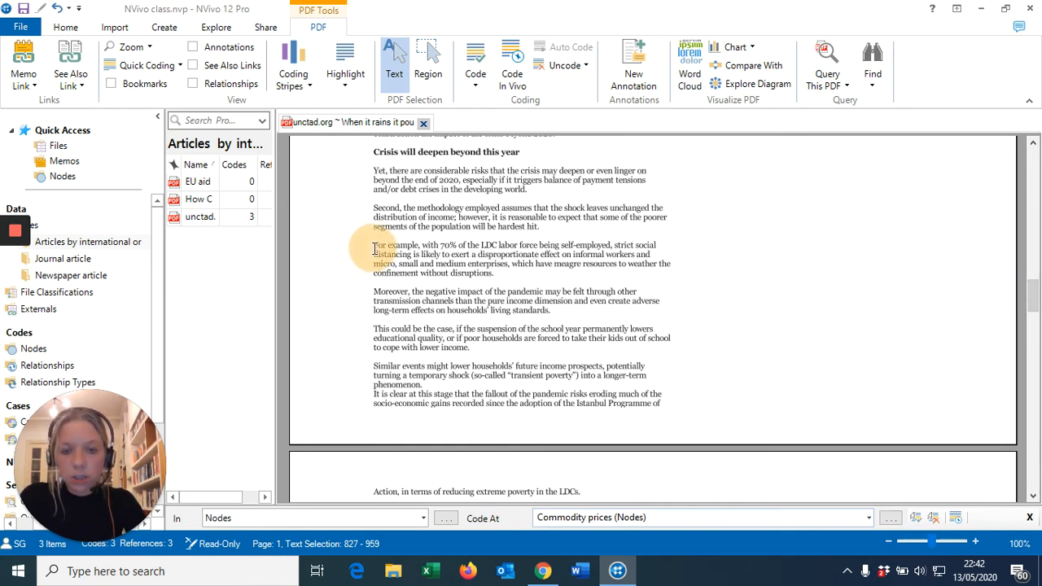
{"action": "left_click_drag", "start_coordinate": [375, 248], "coordinate": [511, 279]}
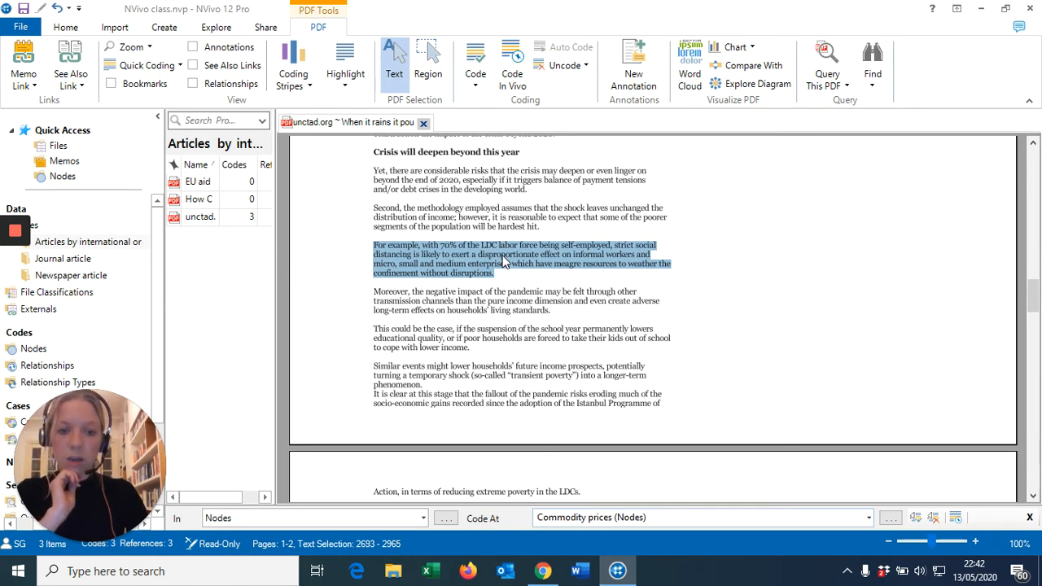
{"action": "left_click", "coordinate": [653, 519]}
{"action": "left_click_drag", "start_coordinate": [654, 519], "coordinate": [525, 519]}
{"action": "type", "text": "Informal economy"}
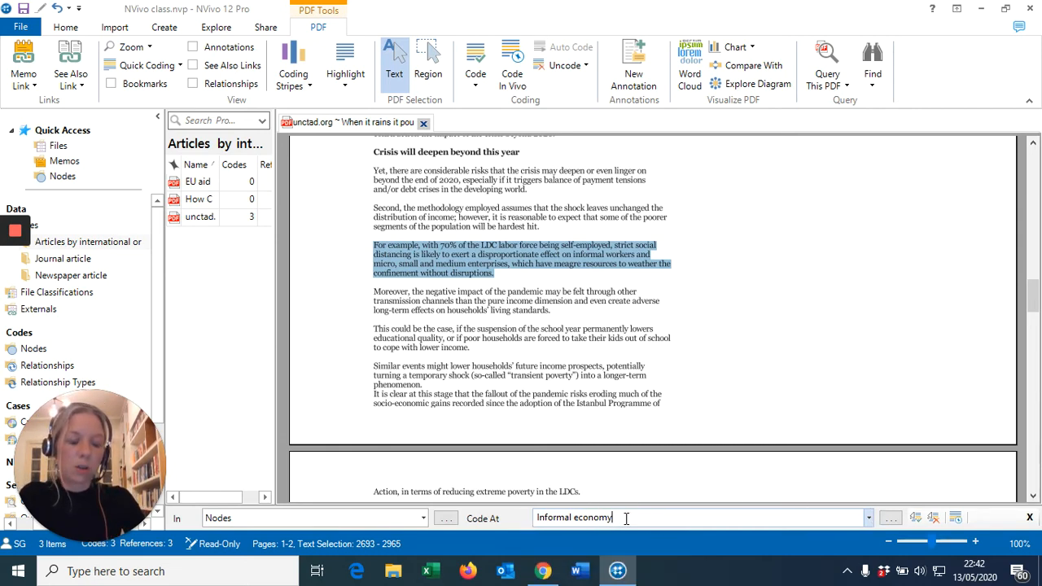
{"action": "left_click", "coordinate": [916, 519]}
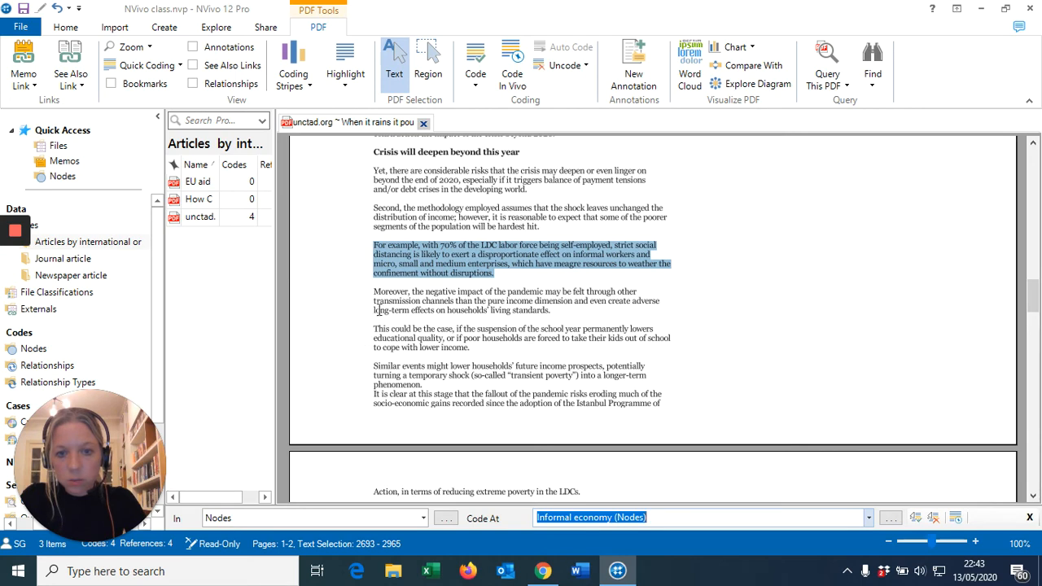
Step: Code the paragraph about the school year's suspension and poor households' kids leaving school to a new node named "Education"
{"action": "left_click_drag", "start_coordinate": [369, 329], "coordinate": [468, 347]}
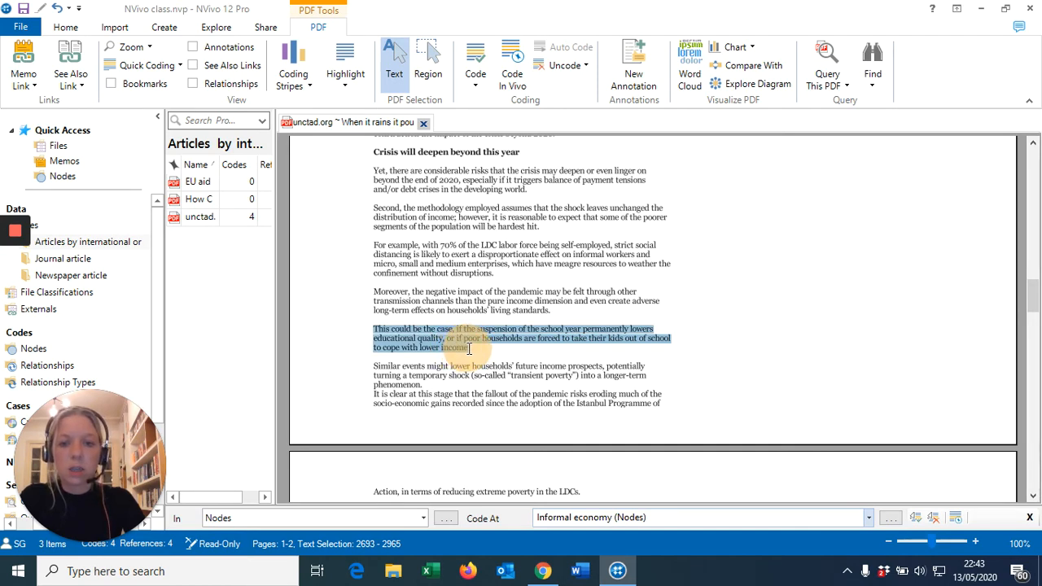
{"action": "left_click_drag", "start_coordinate": [468, 349], "coordinate": [468, 349]}
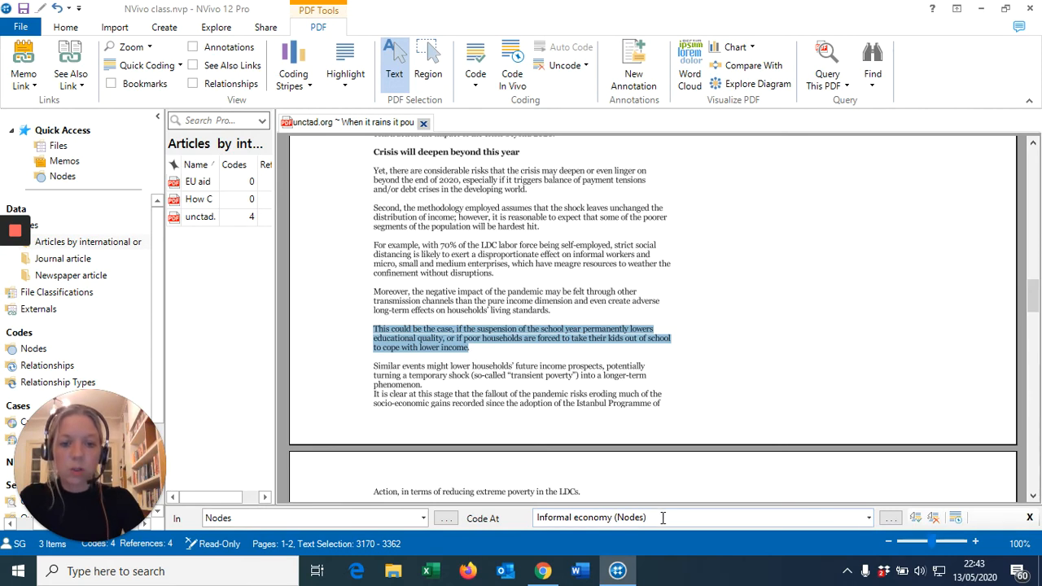
{"action": "left_click_drag", "start_coordinate": [661, 517], "coordinate": [524, 519]}
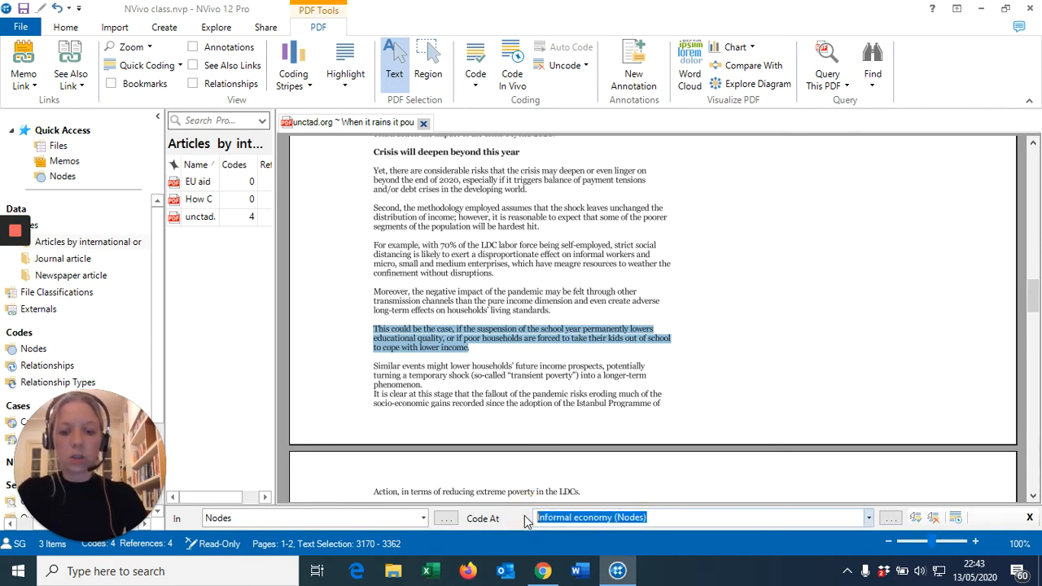
{"action": "type", "text": "Education"}
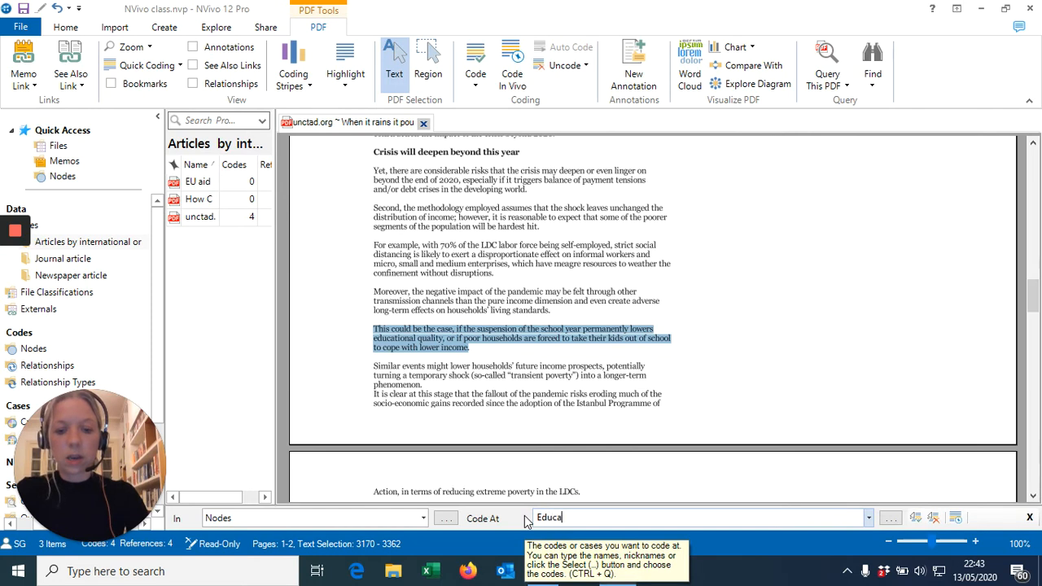
{"action": "left_click", "coordinate": [914, 519]}
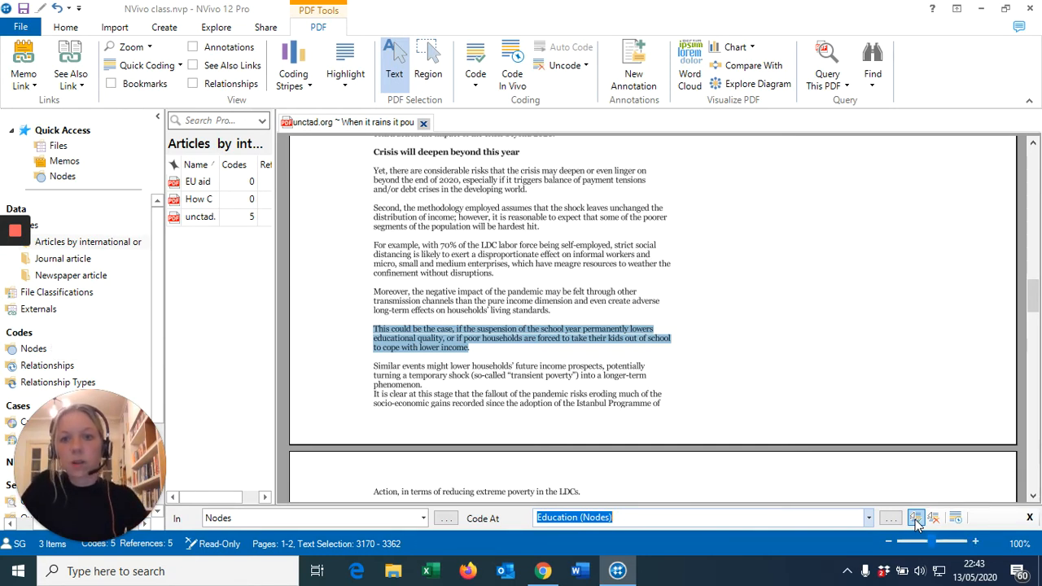
Step: Close the unctad.org article and check its codes and references in the Articles by international organizations list
{"action": "left_click", "coordinate": [425, 123]}
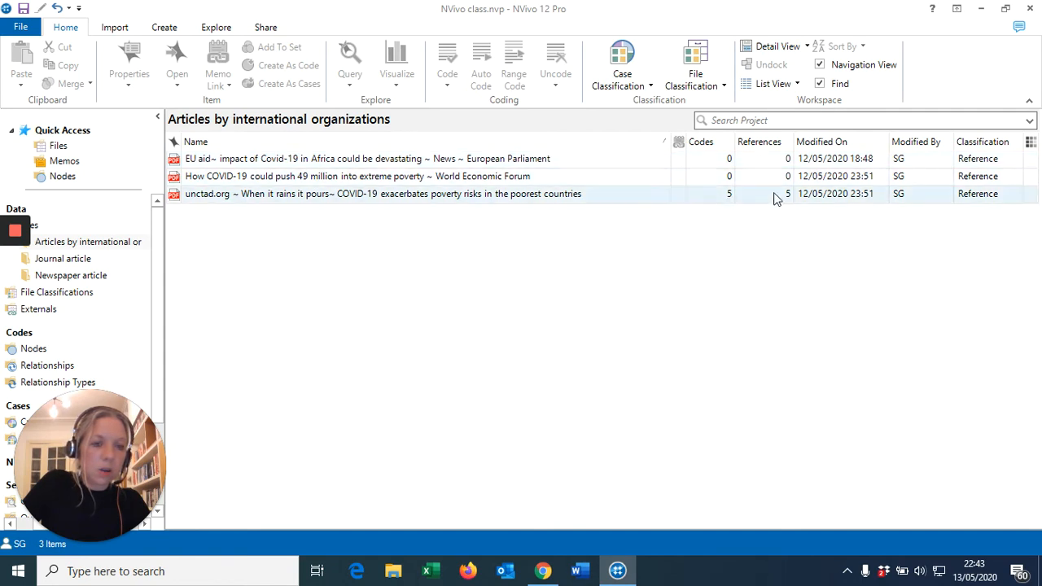
{"action": "left_click", "coordinate": [718, 197]}
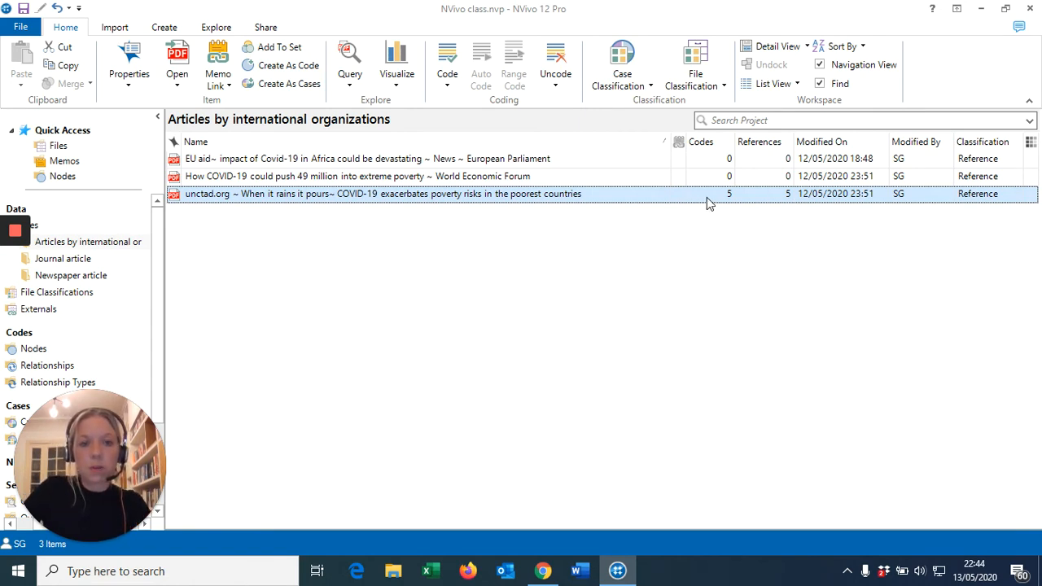
{"action": "double_click", "coordinate": [577, 195]}
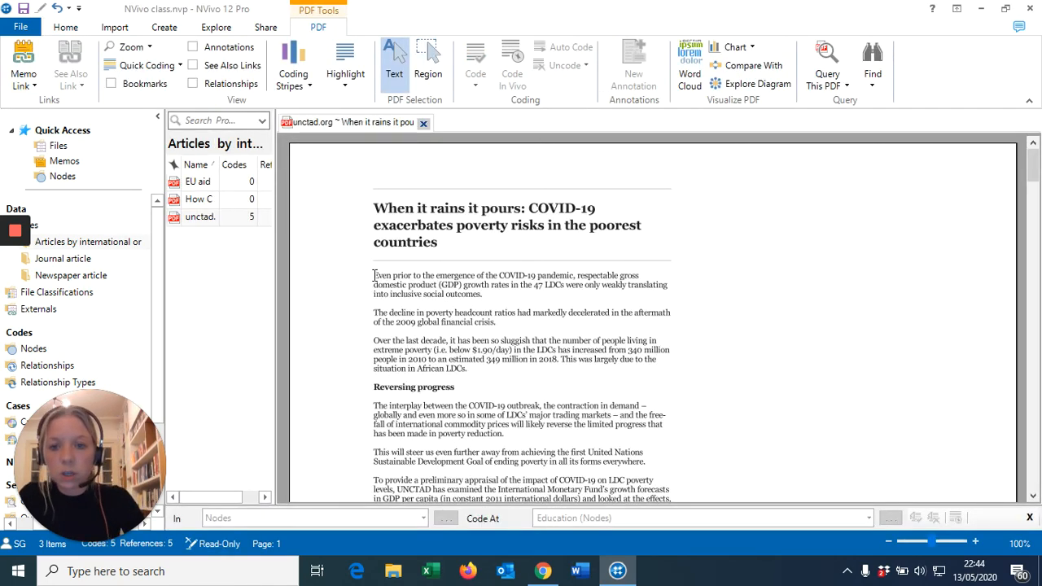
{"action": "left_click_drag", "start_coordinate": [374, 275], "coordinate": [501, 296]}
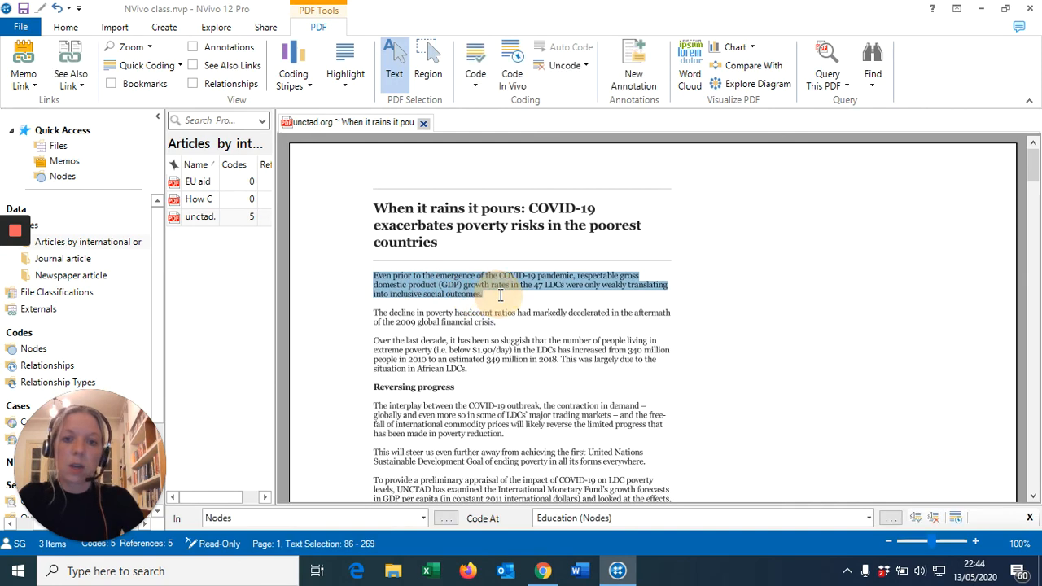
{"action": "right_click", "coordinate": [432, 278]}
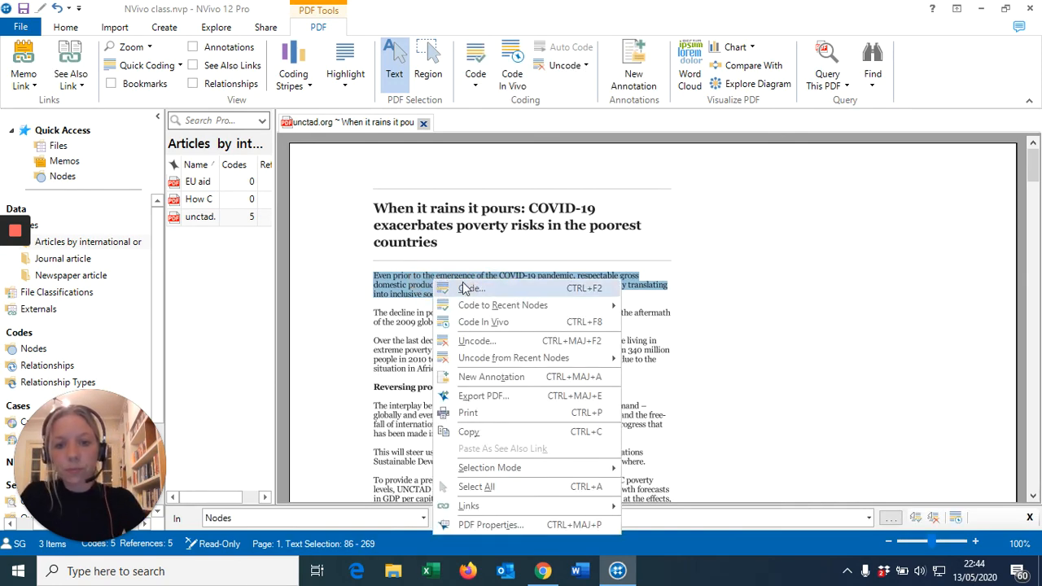
{"action": "left_click", "coordinate": [476, 286]}
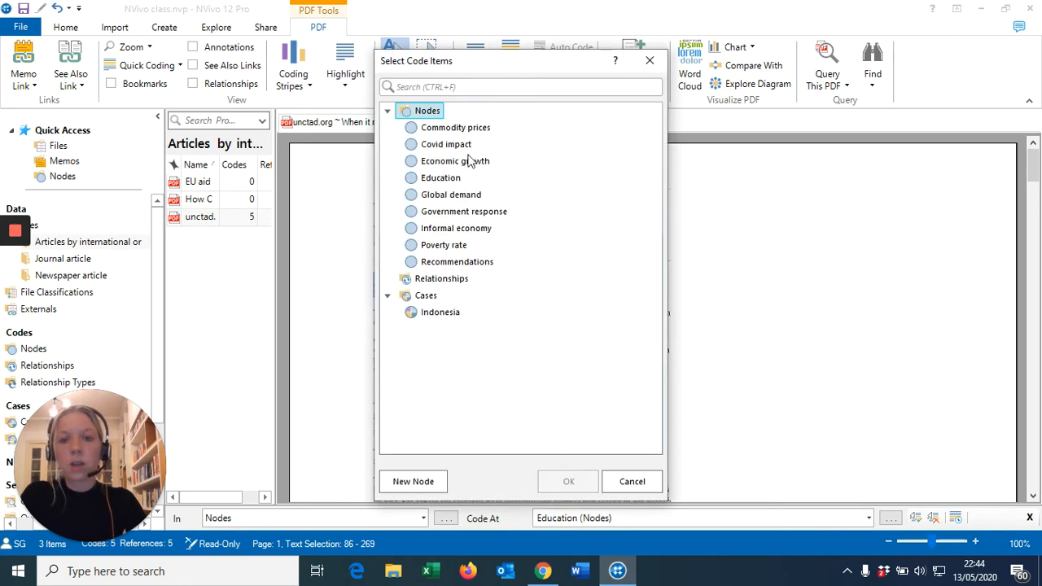
{"action": "left_click", "coordinate": [458, 129]}
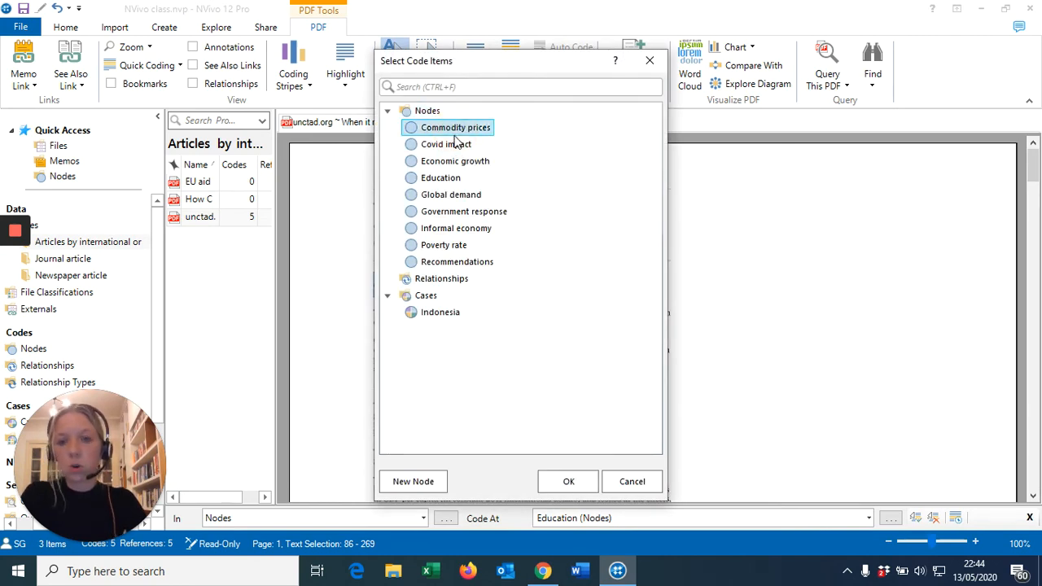
{"action": "left_click", "coordinate": [447, 147], "text": "ctrl"}
{"action": "left_click", "coordinate": [449, 160], "text": "ctrl"}
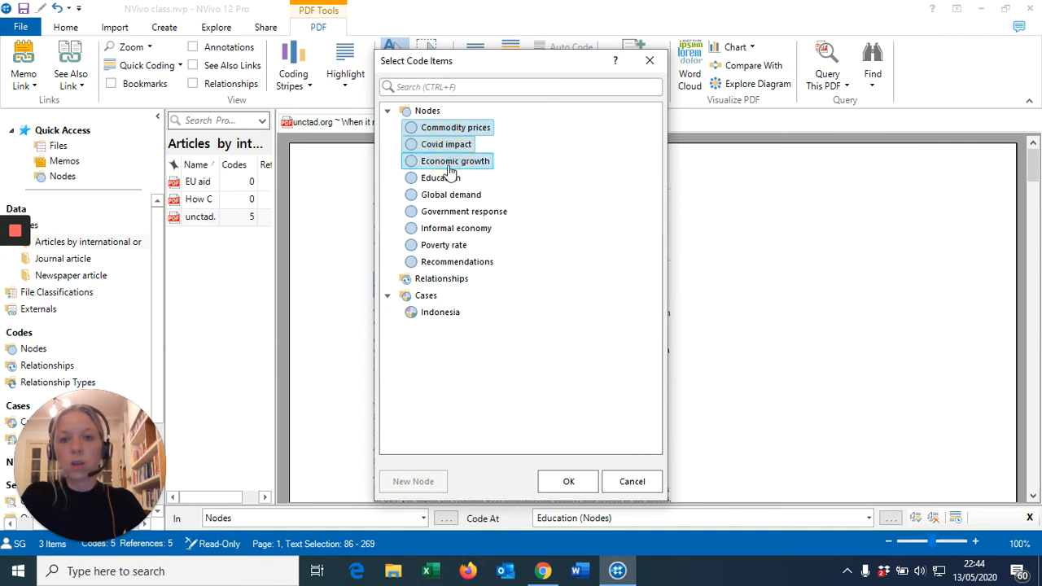
{"action": "left_click", "coordinate": [441, 177], "text": "ctrl"}
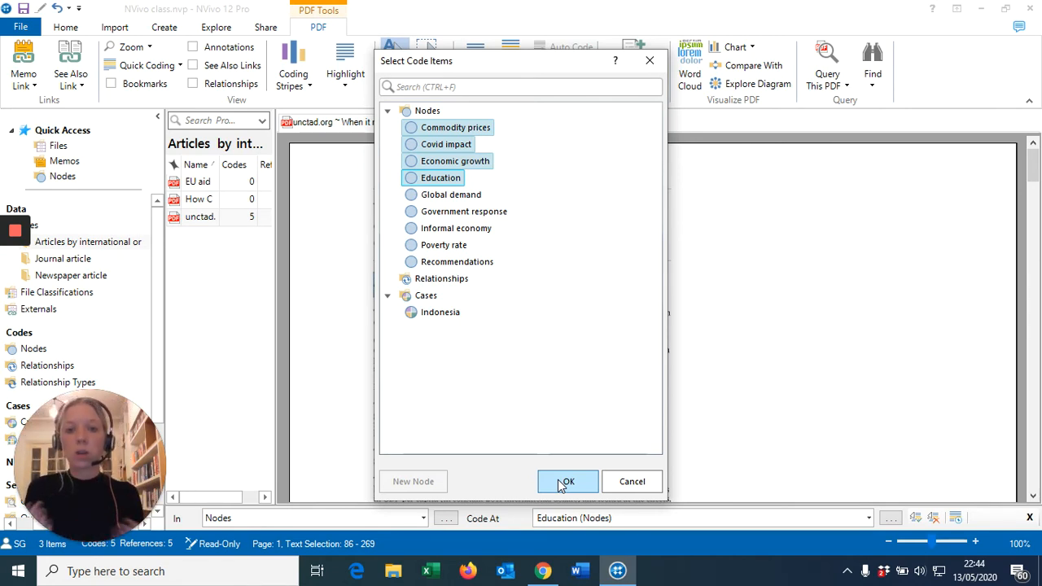
{"action": "left_click", "coordinate": [646, 484]}
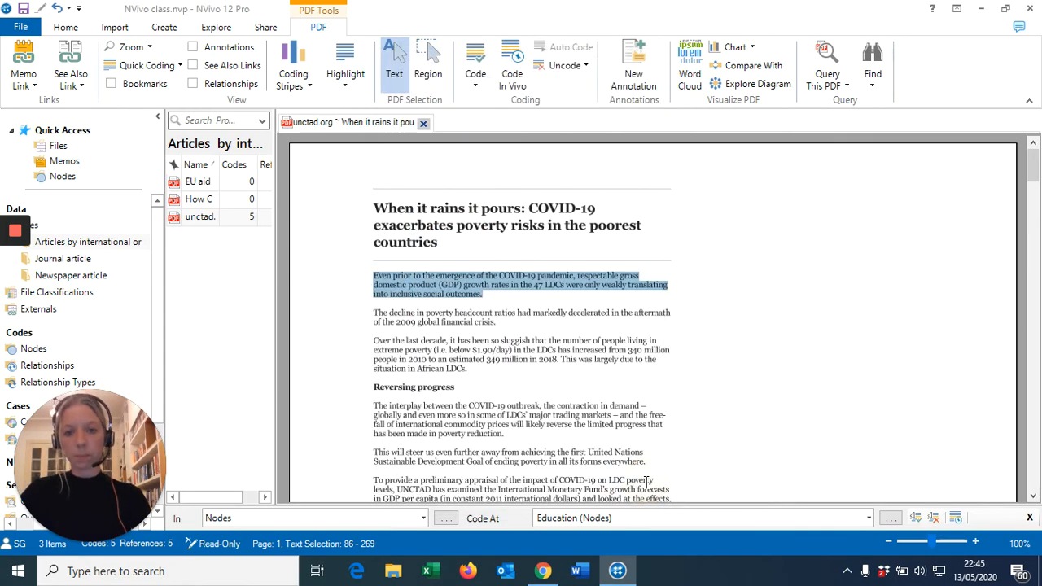
{"action": "left_click", "coordinate": [424, 122]}
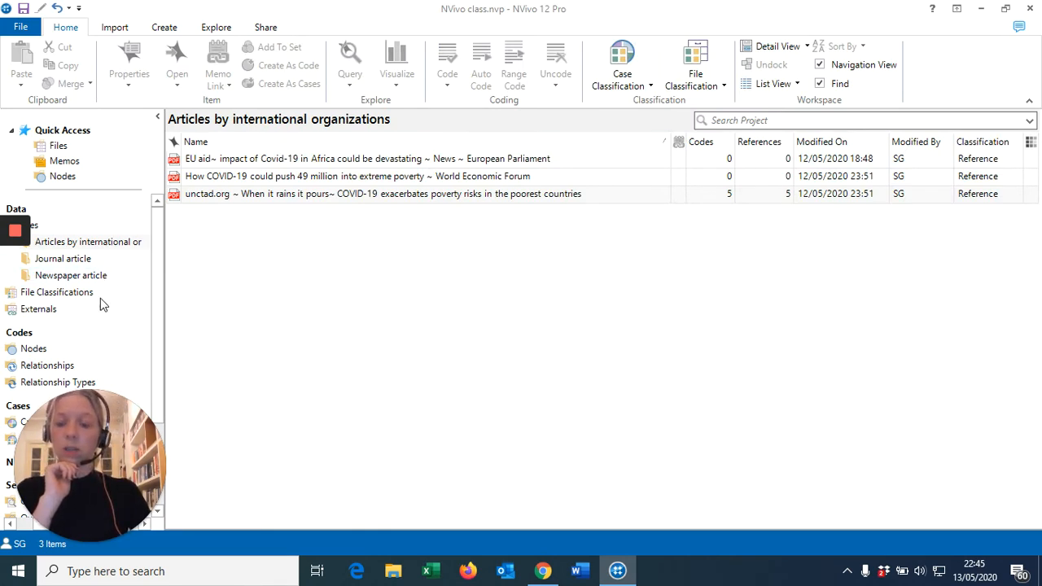
Step: Create a new top-level node named "Causes" in the project's Nodes list
{"action": "left_click", "coordinate": [36, 348]}
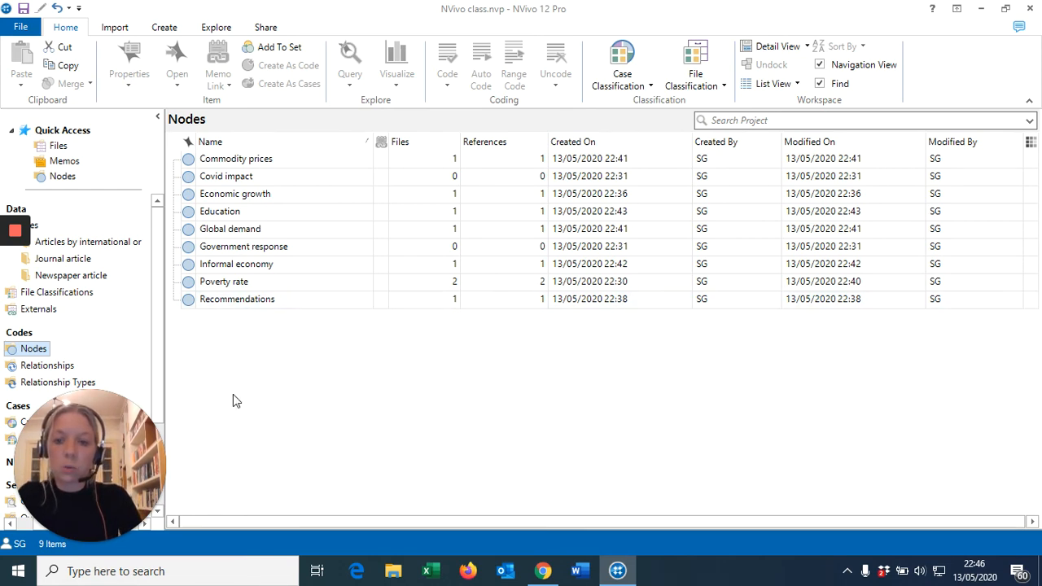
{"action": "right_click", "coordinate": [219, 340]}
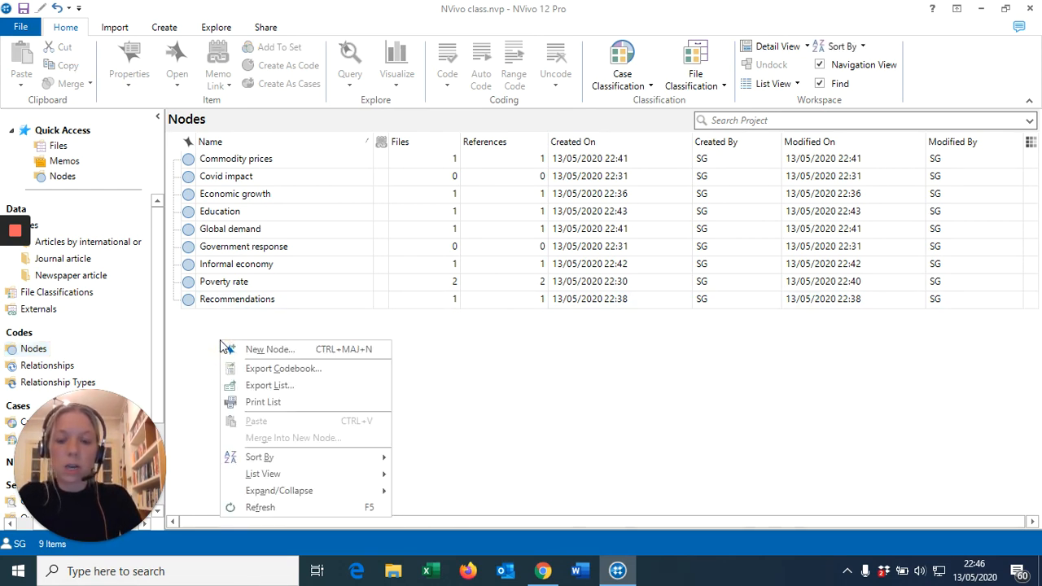
{"action": "left_click", "coordinate": [248, 350]}
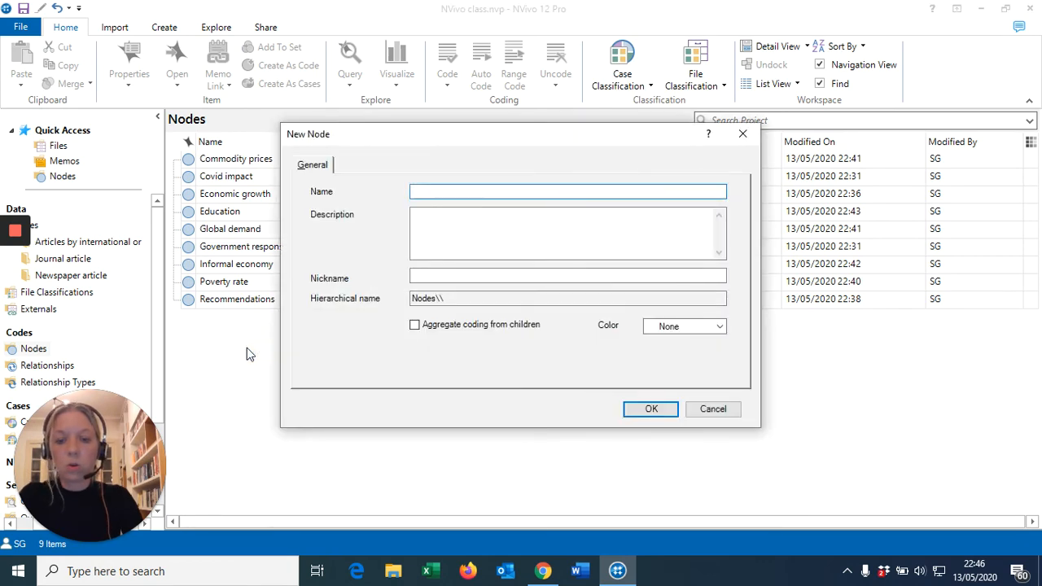
{"action": "type", "text": "Causes"}
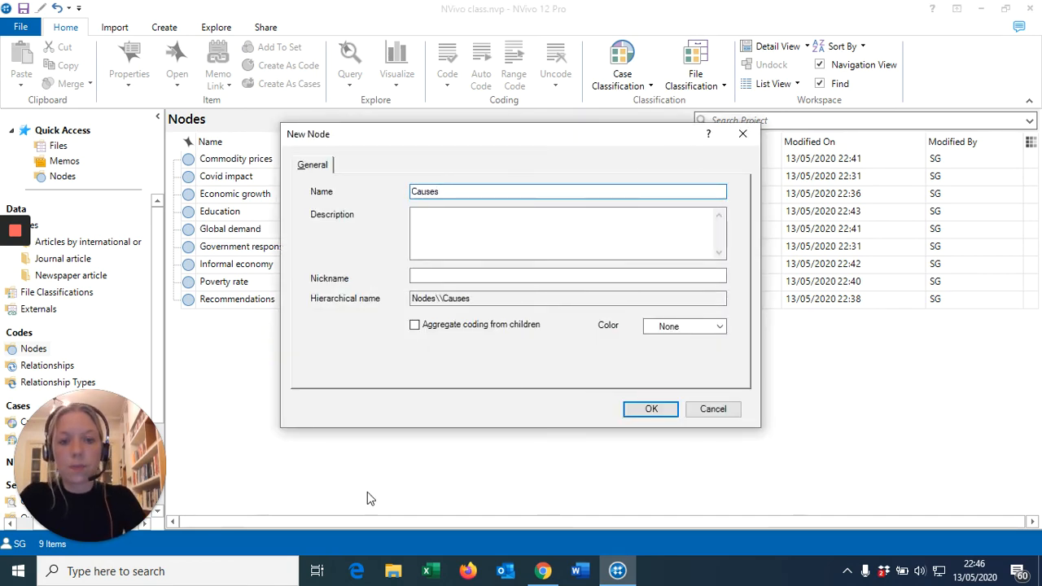
{"action": "left_click", "coordinate": [651, 411]}
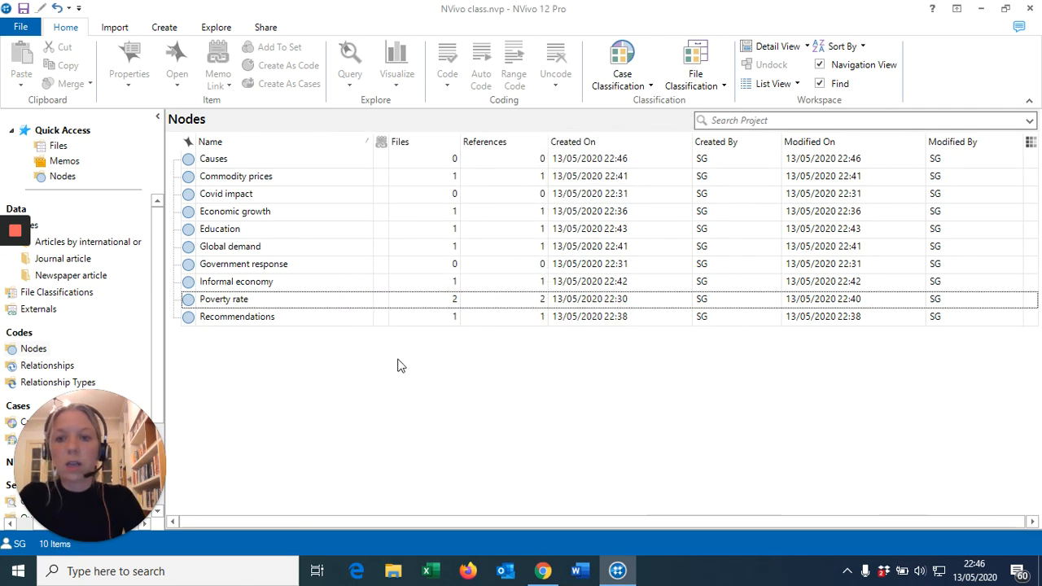
Step: Move the "Commodity prices" and "Global demand" nodes under "Causes" as child nodes and expand "Causes"
{"action": "left_click", "coordinate": [246, 178]}
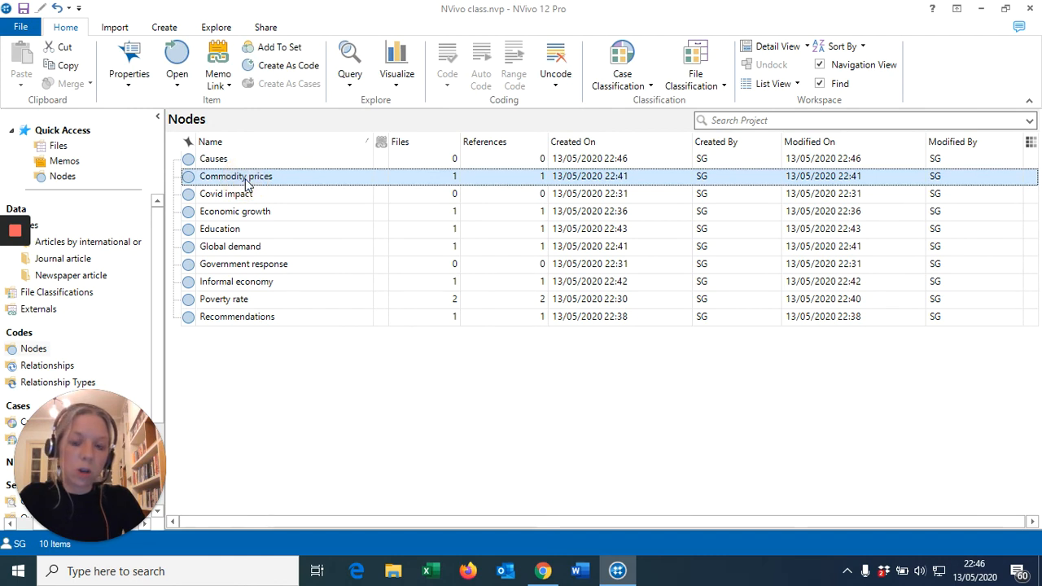
{"action": "left_click", "coordinate": [230, 177]}
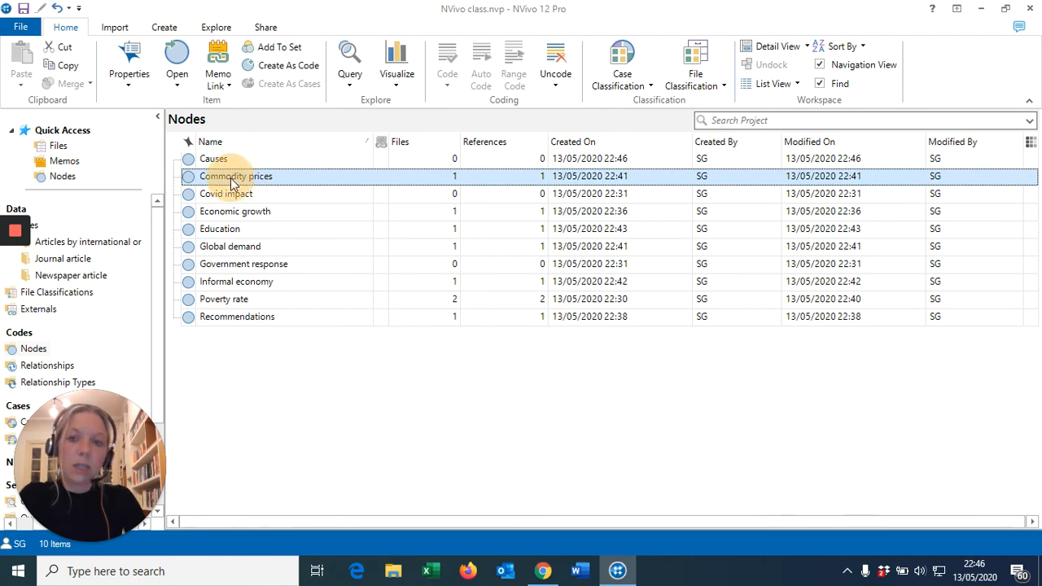
{"action": "left_click_drag", "start_coordinate": [228, 166], "coordinate": [210, 159]}
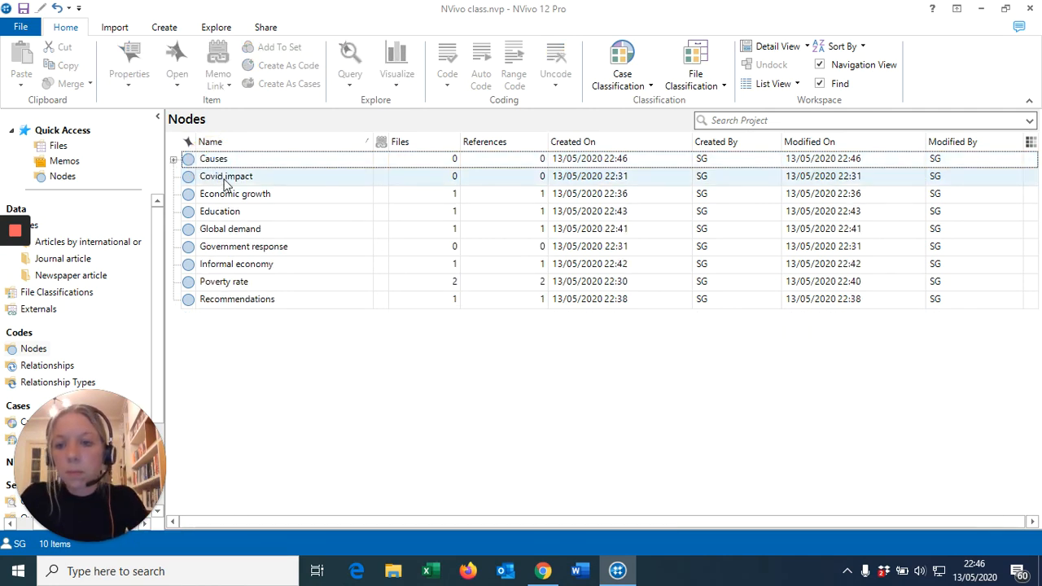
{"action": "left_click", "coordinate": [230, 233]}
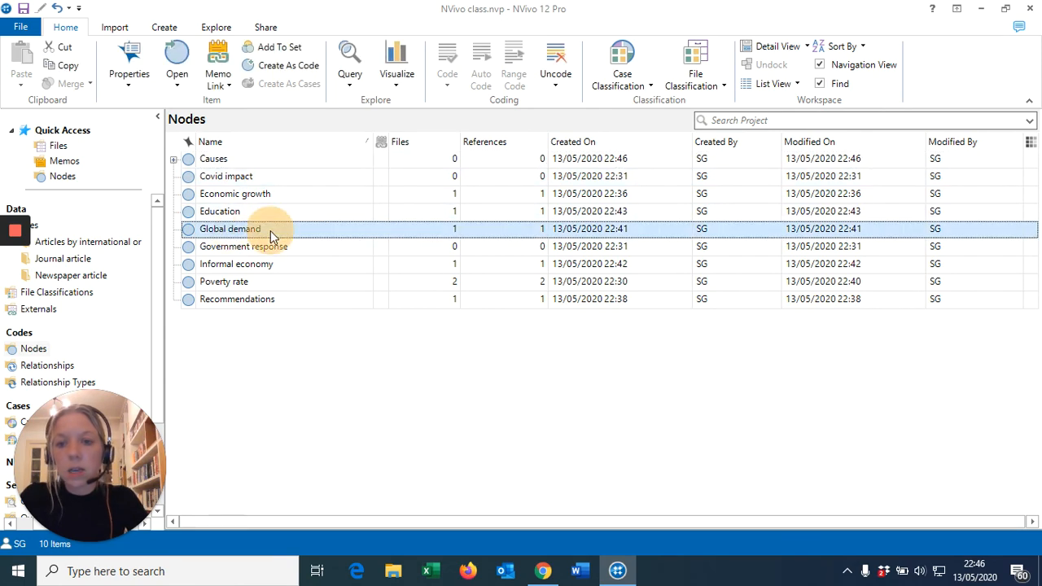
{"action": "left_click_drag", "start_coordinate": [244, 229], "coordinate": [213, 153]}
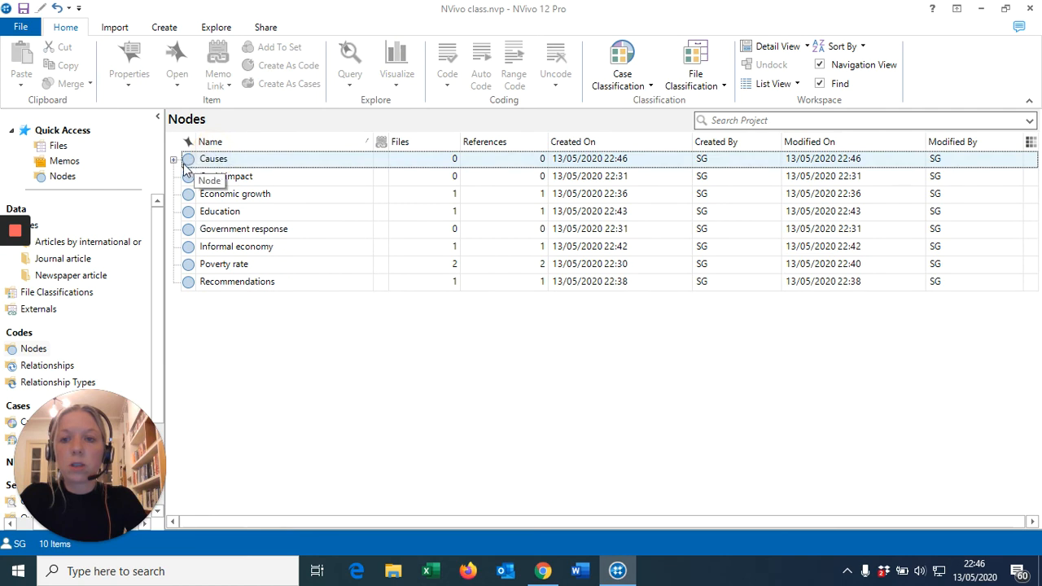
{"action": "left_click", "coordinate": [172, 160]}
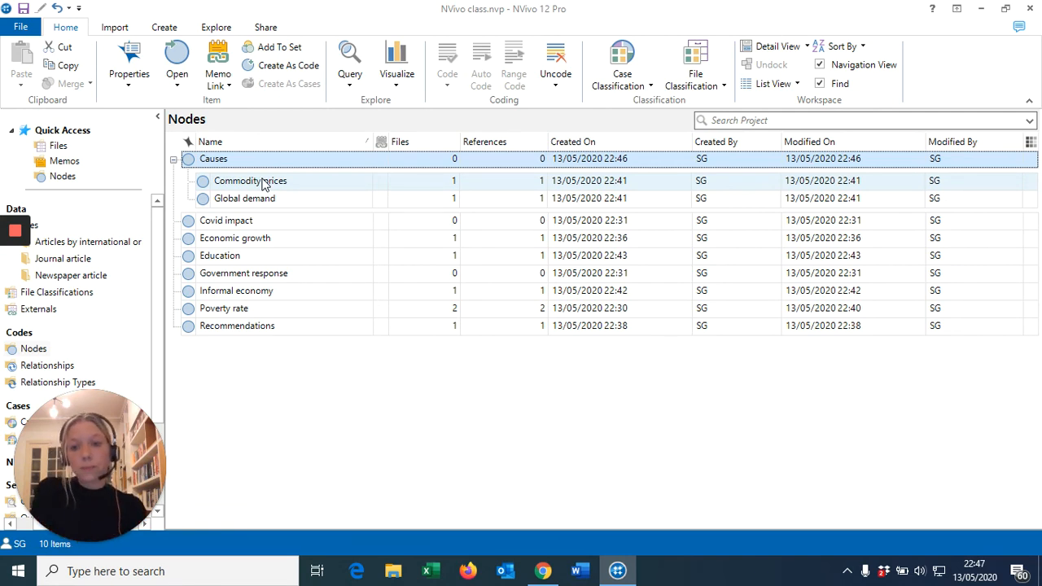
Step: Open the "Economic growth" node to review its coded passage, close it and collapse the "Causes" node
{"action": "left_click", "coordinate": [271, 240]}
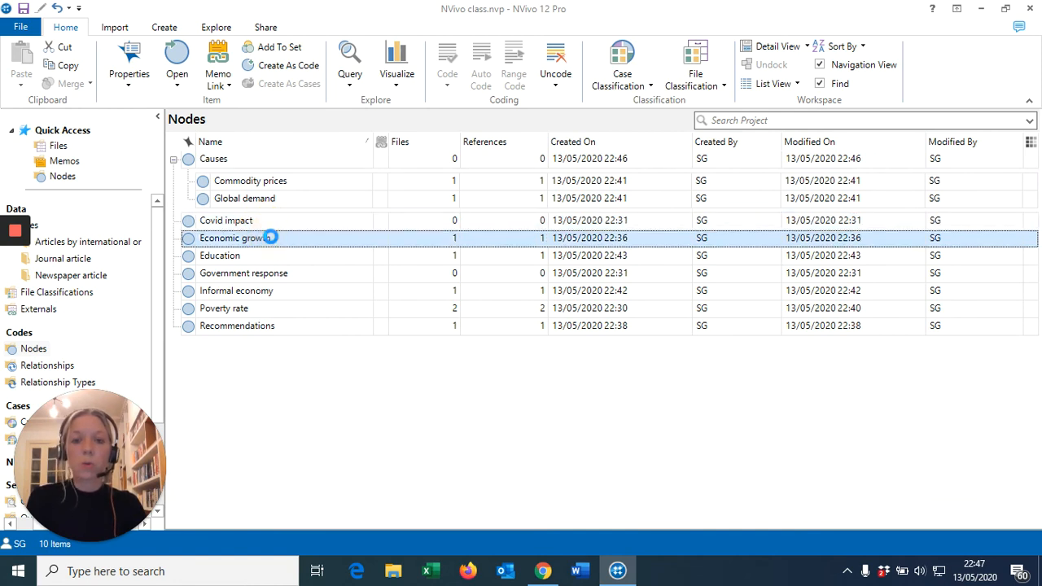
{"action": "double_click", "coordinate": [270, 237]}
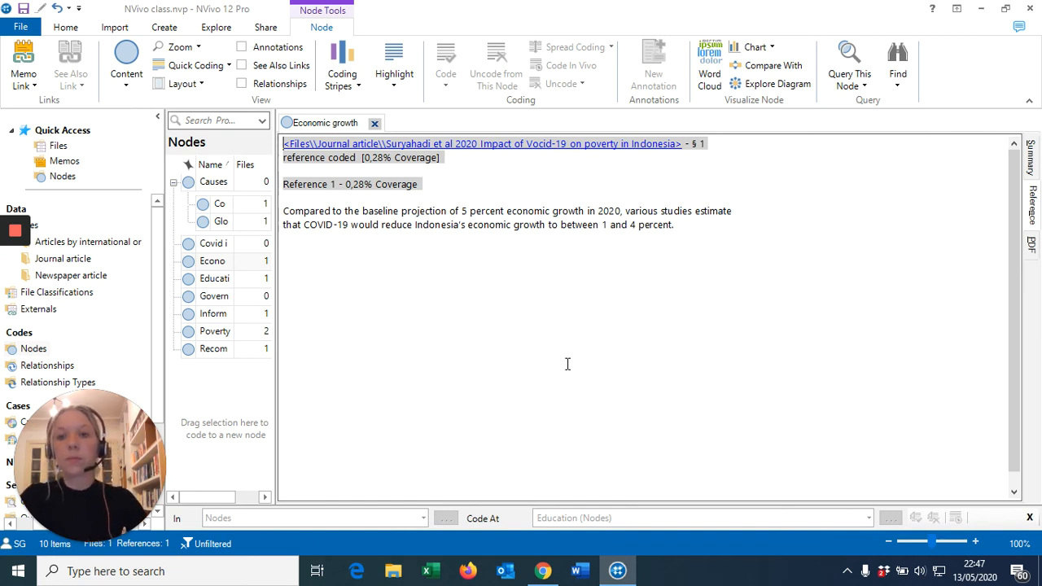
{"action": "left_click", "coordinate": [374, 124]}
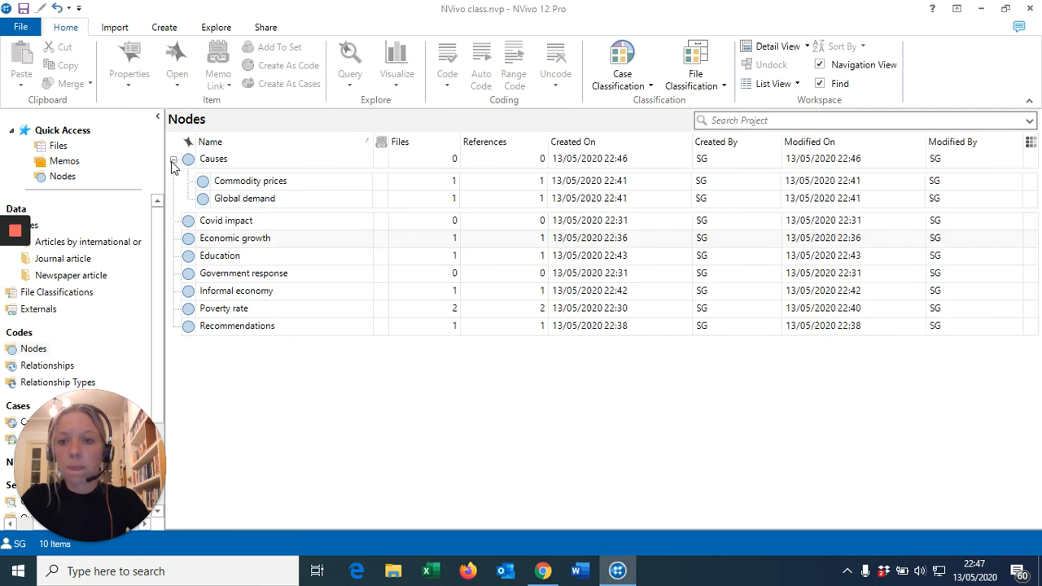
{"action": "left_click", "coordinate": [173, 161]}
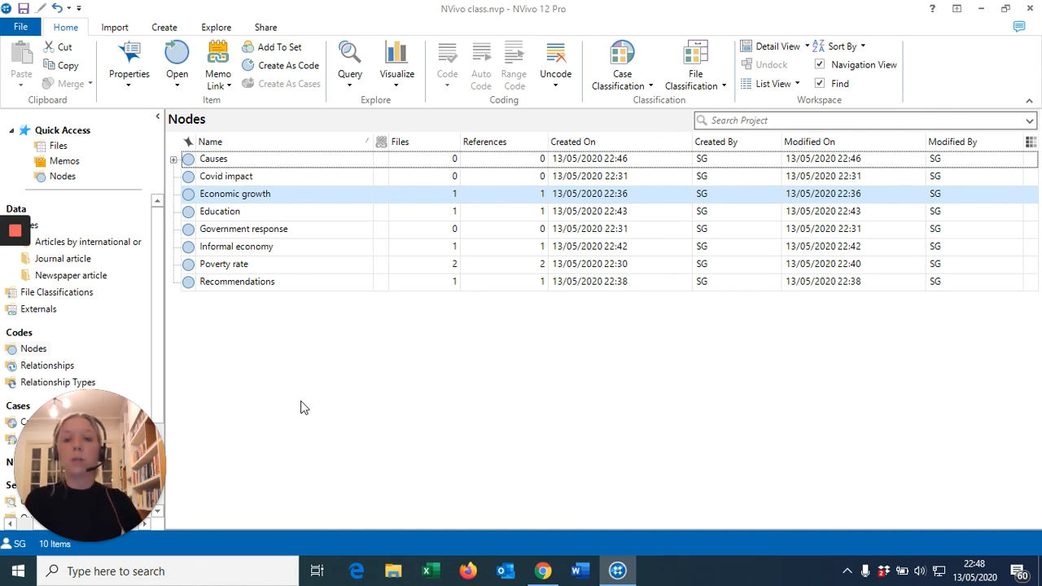
Step: Delete the "Covid impact" node from the Nodes list
{"action": "left_click", "coordinate": [221, 182]}
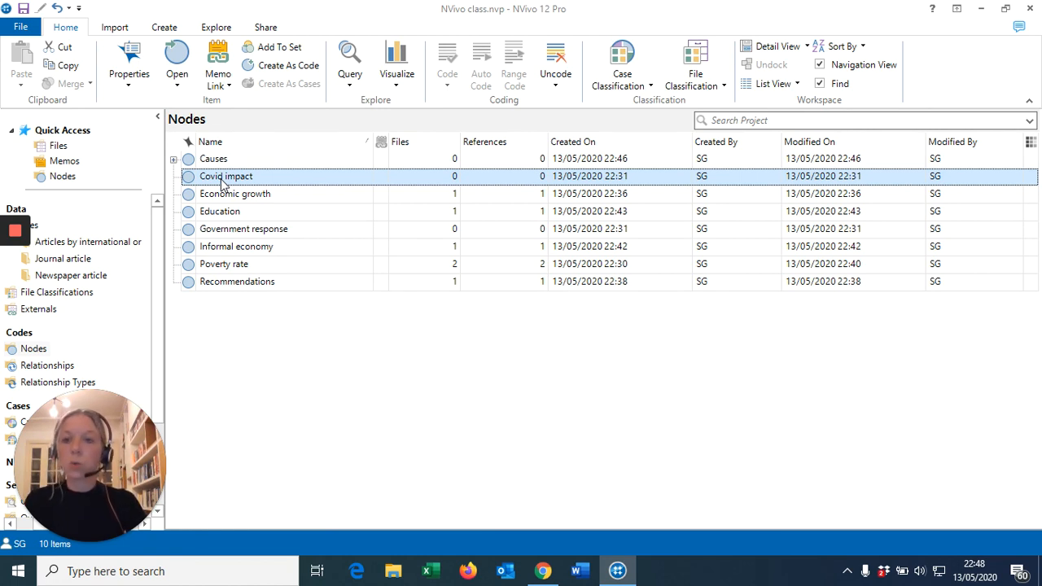
{"action": "left_click", "coordinate": [221, 179]}
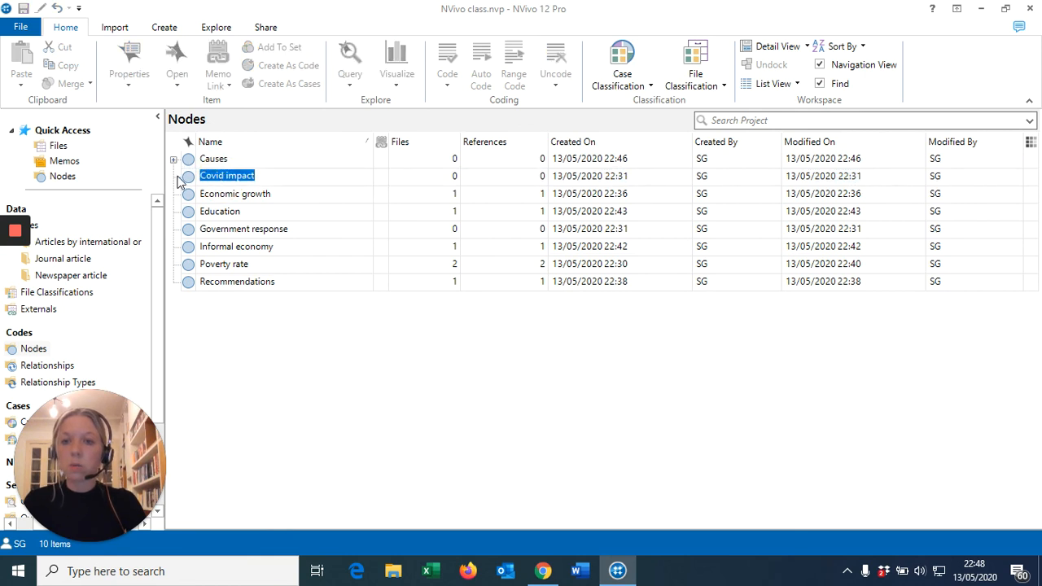
{"action": "left_click", "coordinate": [269, 180]}
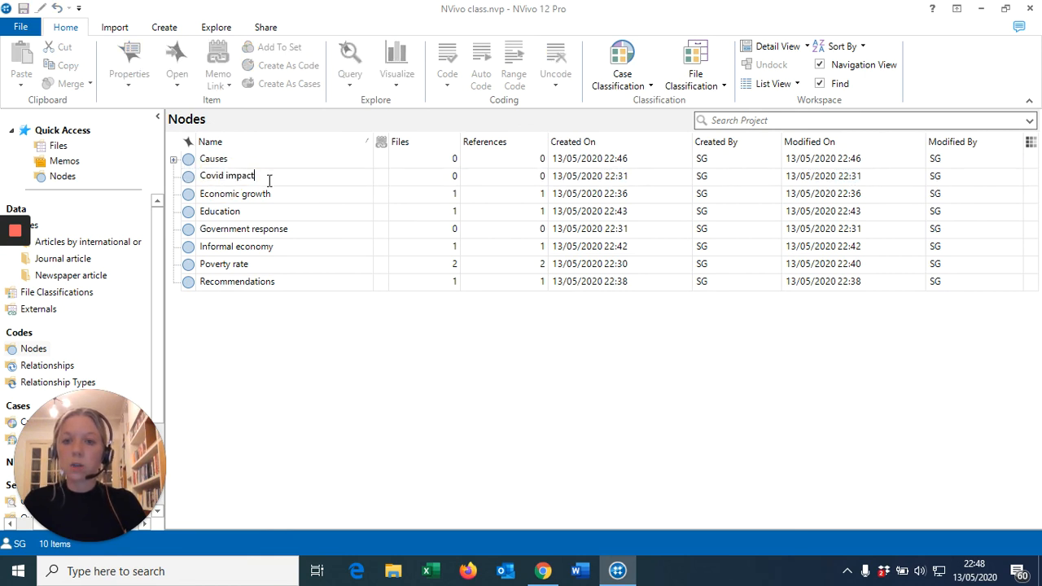
{"action": "right_click", "coordinate": [192, 180]}
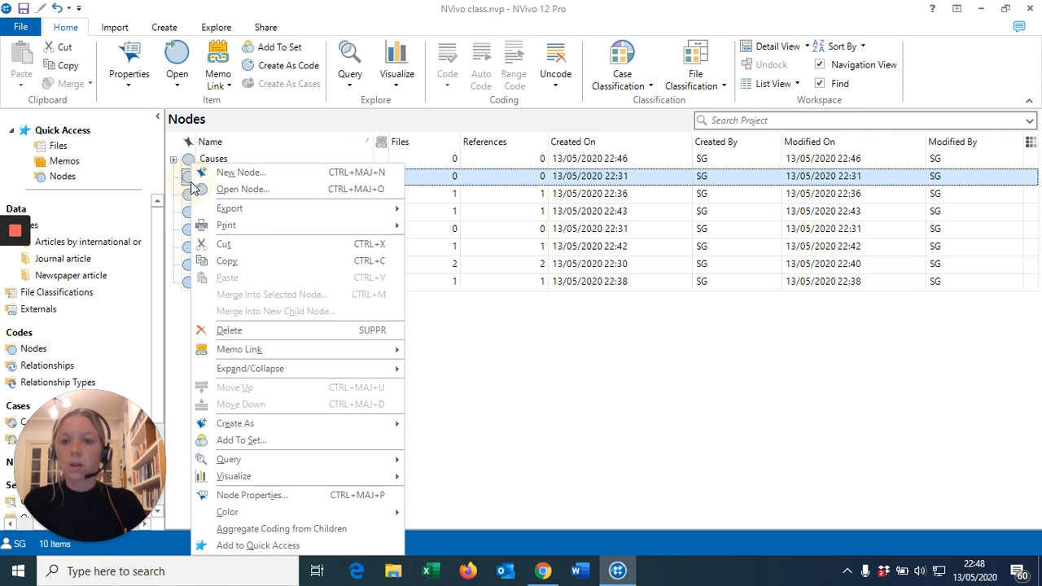
{"action": "left_click", "coordinate": [242, 333]}
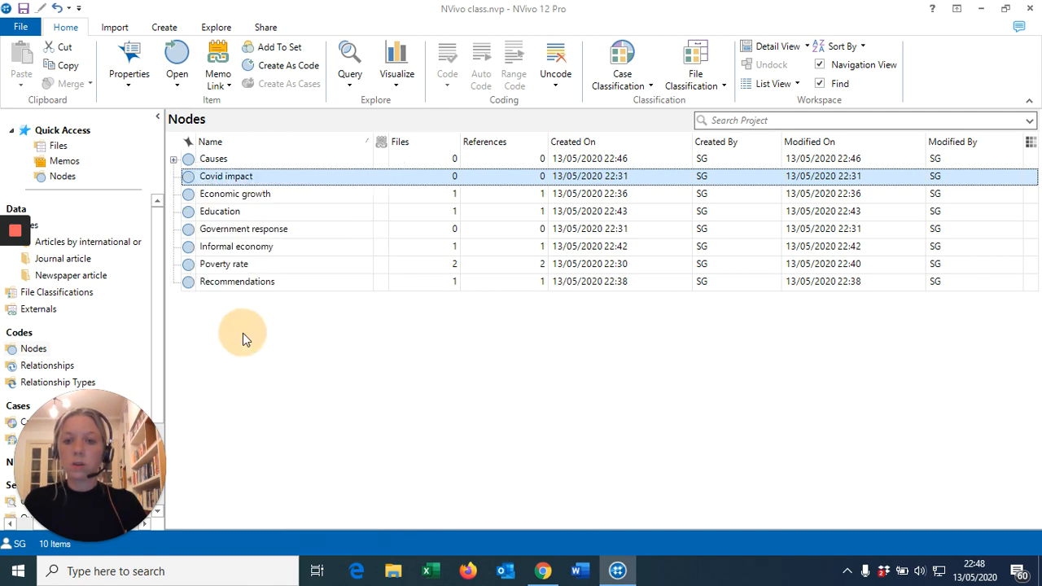
{"action": "left_click", "coordinate": [545, 341]}
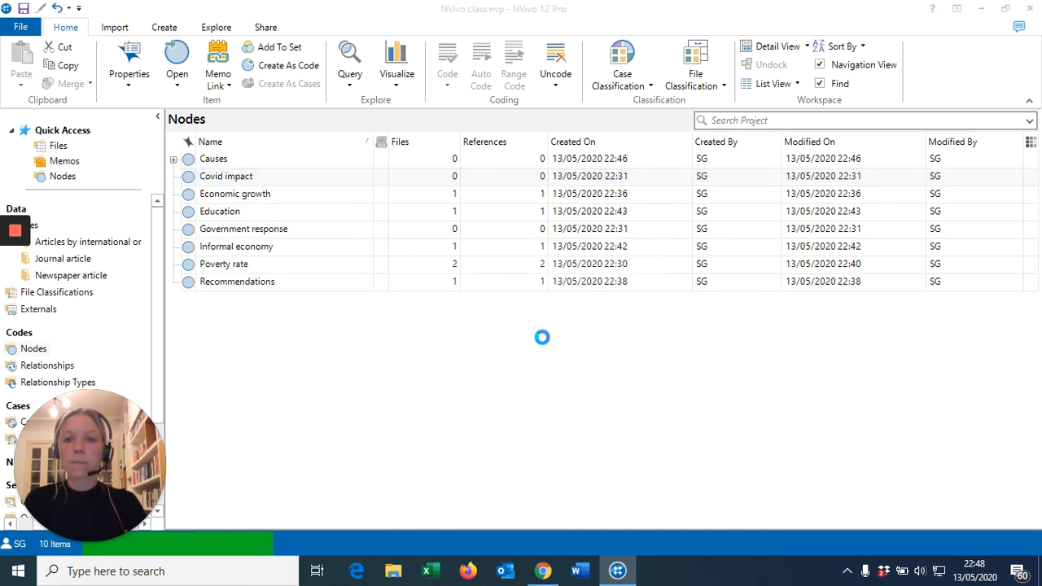